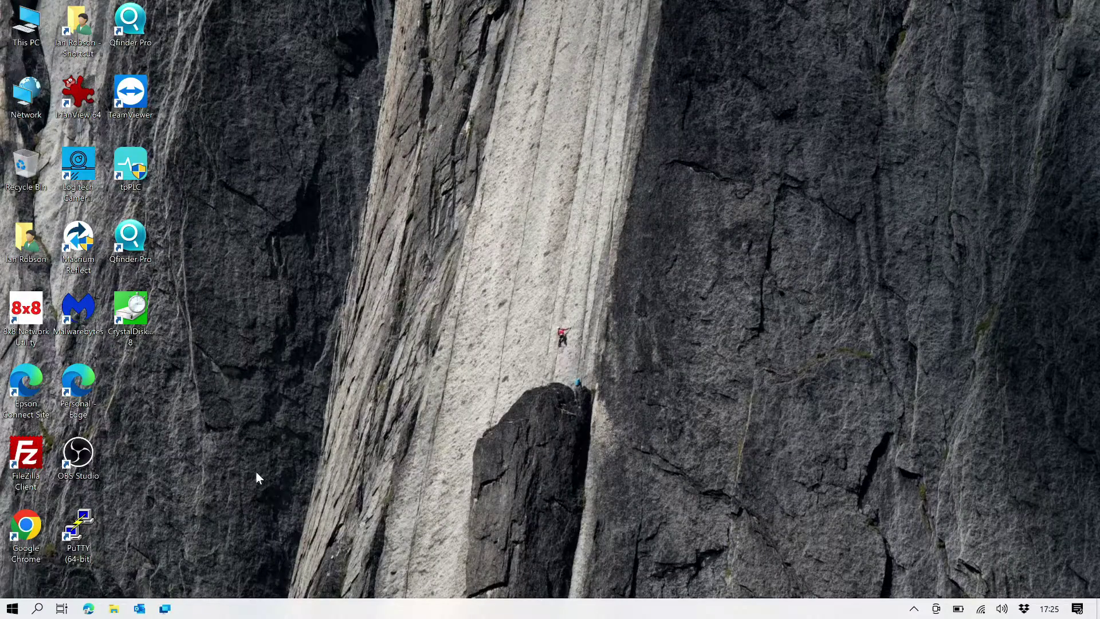
Step: Run ipconfig in Command Prompt and find the default gateway 192.168.1.1 in the output
left_click(38, 608)
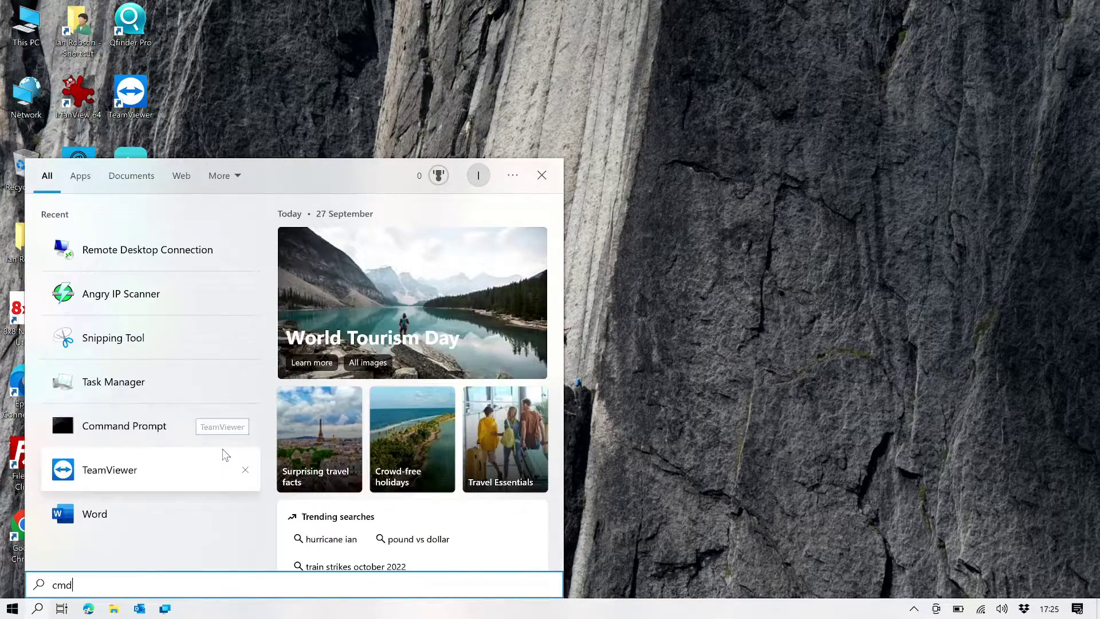
key("Return")
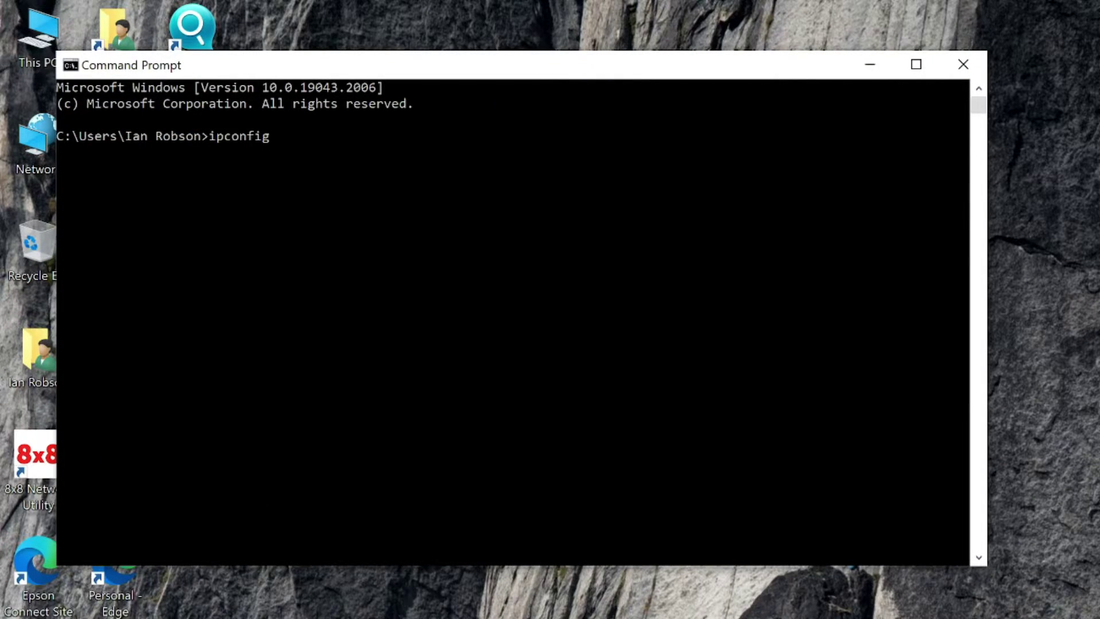
key("Return")
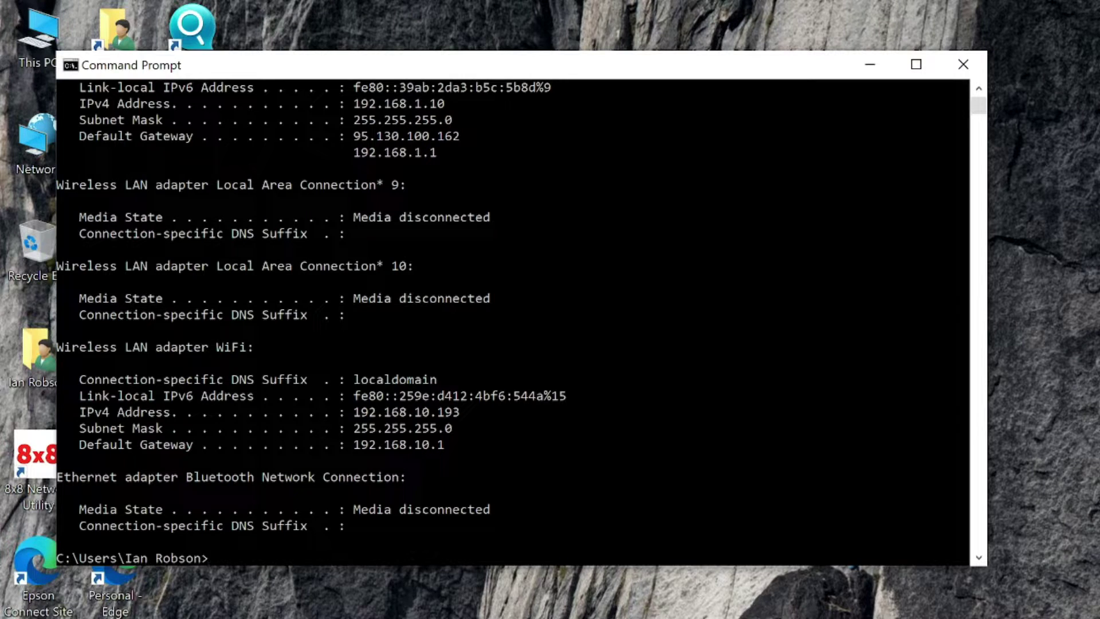
scroll(487, 307, "up", 4)
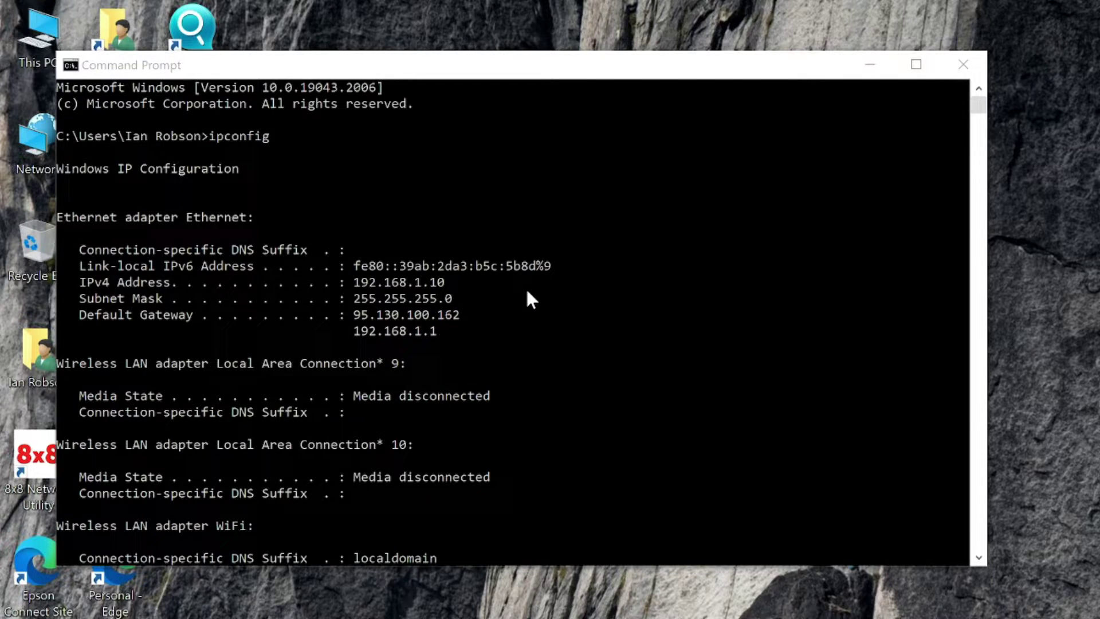
scroll(527, 292, "down", 4)
scroll(527, 292, "up", 3)
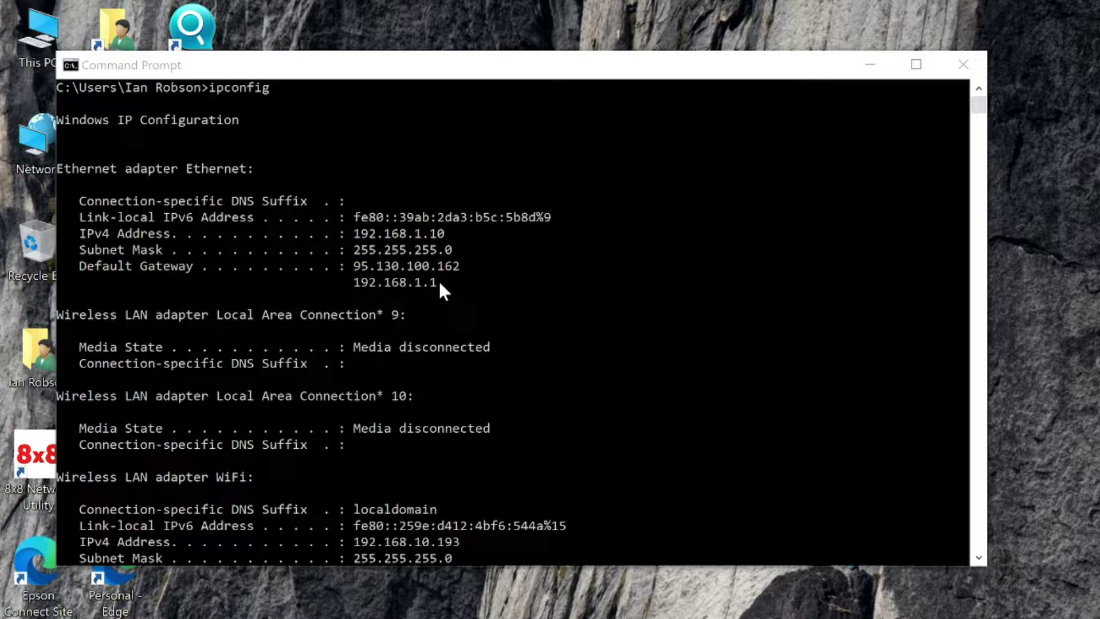
scroll(483, 322, "down", 6)
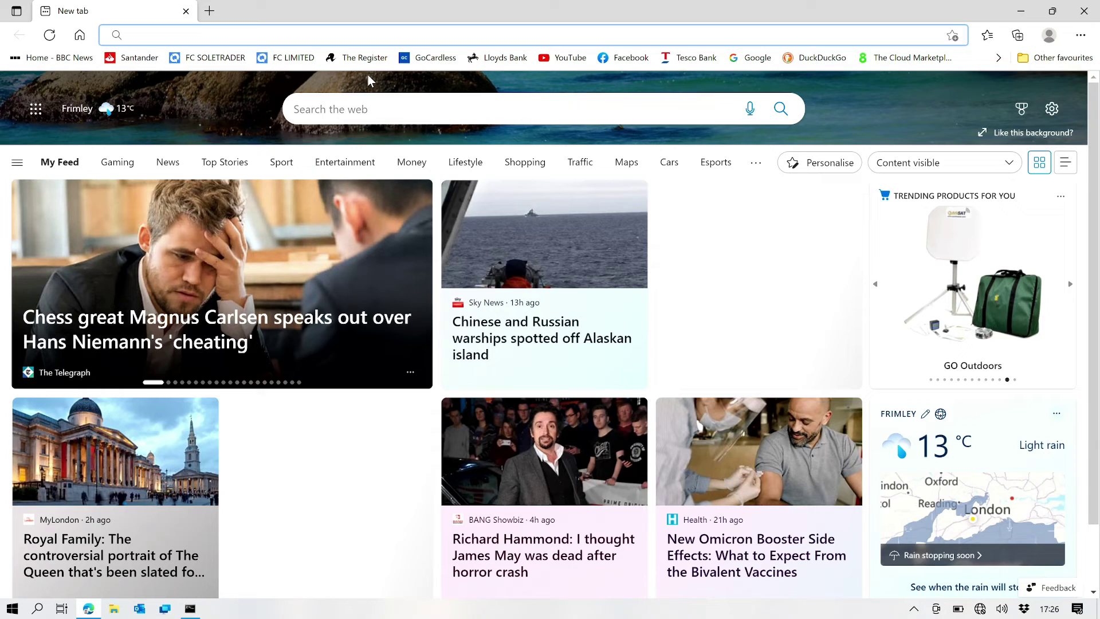
Step: Load the router page at 192.168.1.1 and enter admin as the login username
type("192.1")
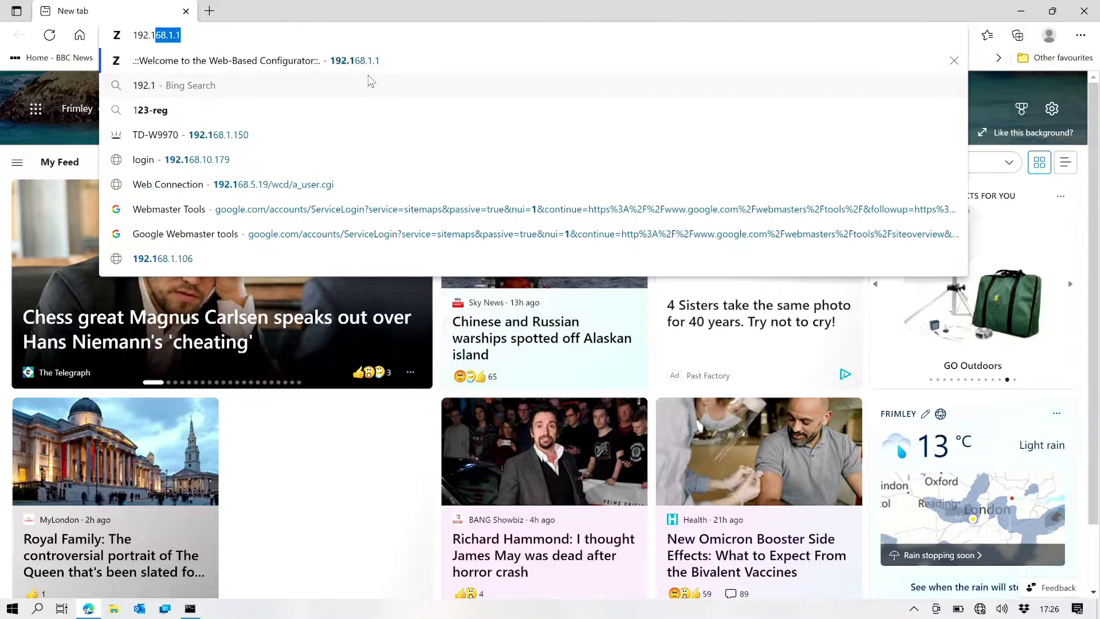
type("68.1.1")
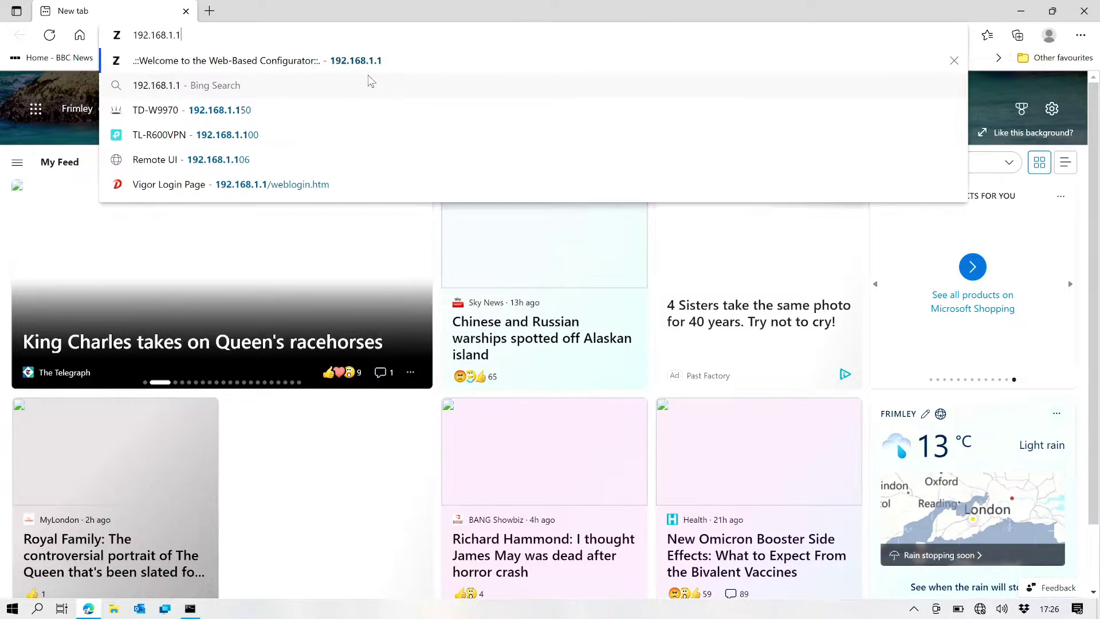
key("Return")
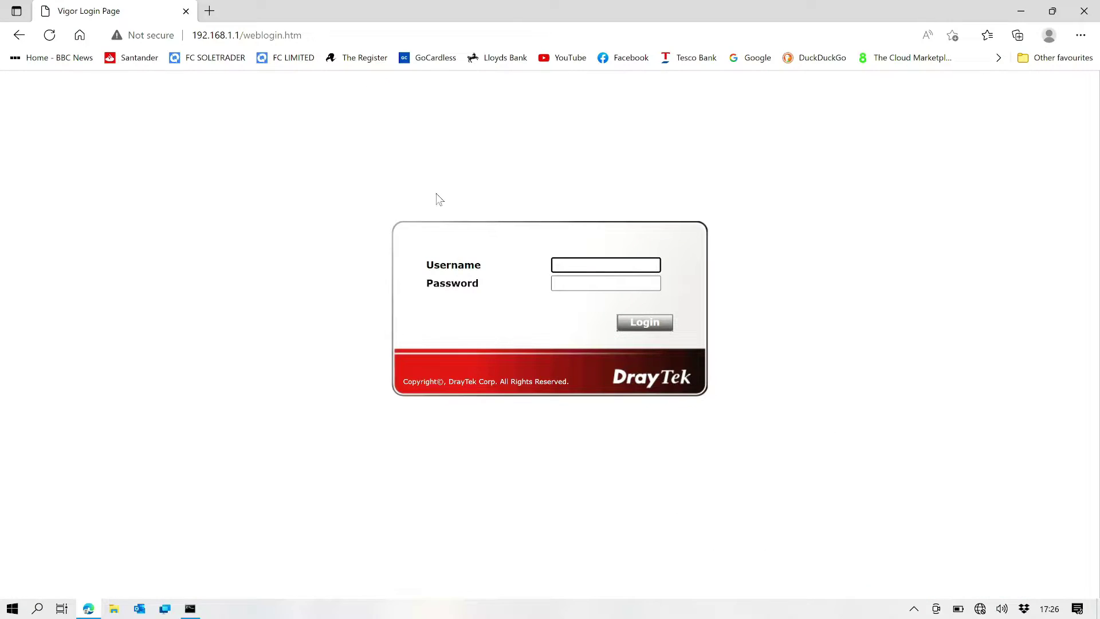
type("a")
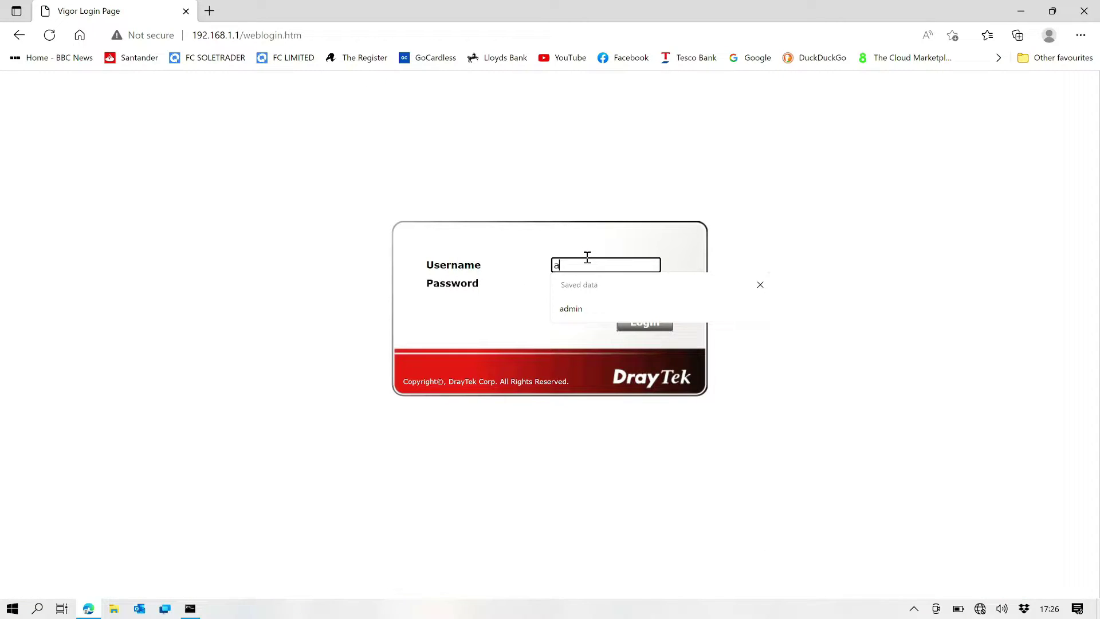
type("dmin")
key("Tab")
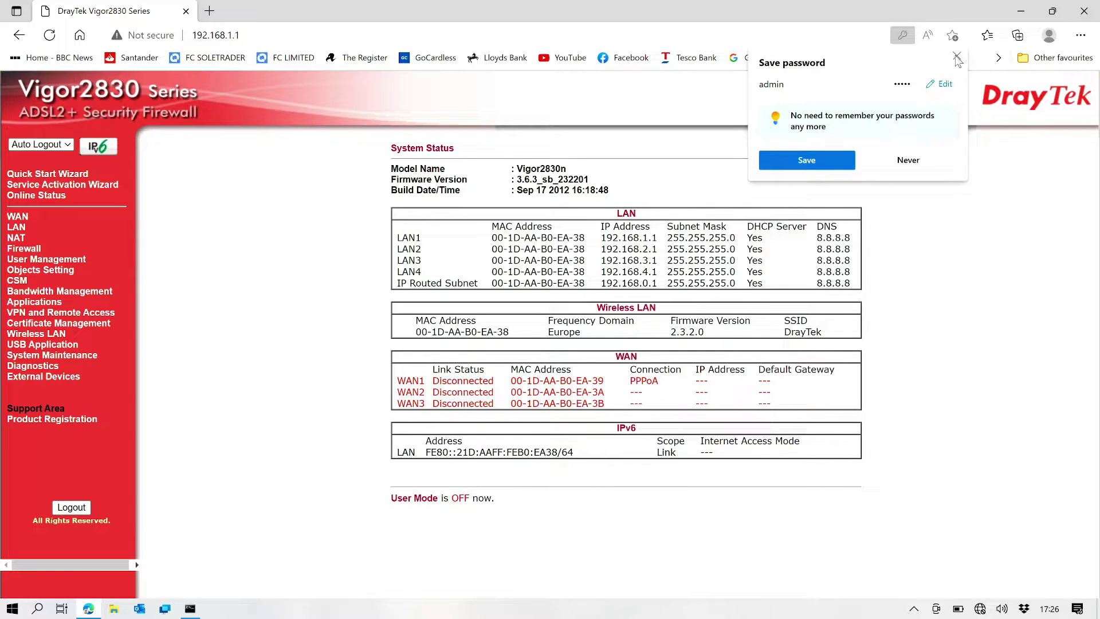
Step: Dismiss the save-password offer, then open WAN2 under WAN General Setup and confirm with OK
left_click(958, 58)
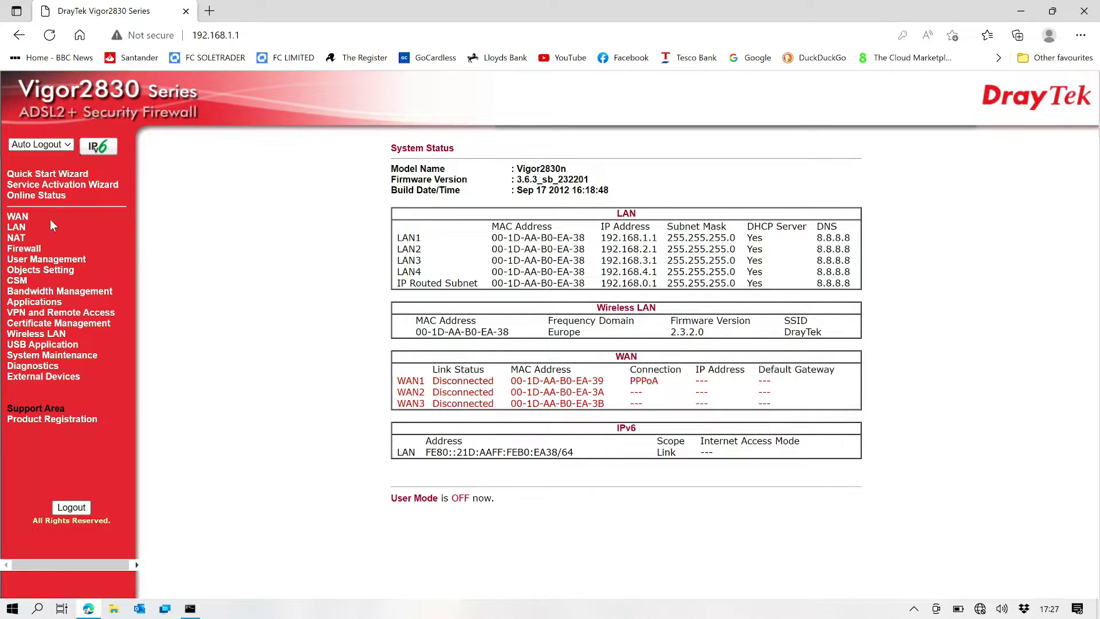
left_click(23, 218)
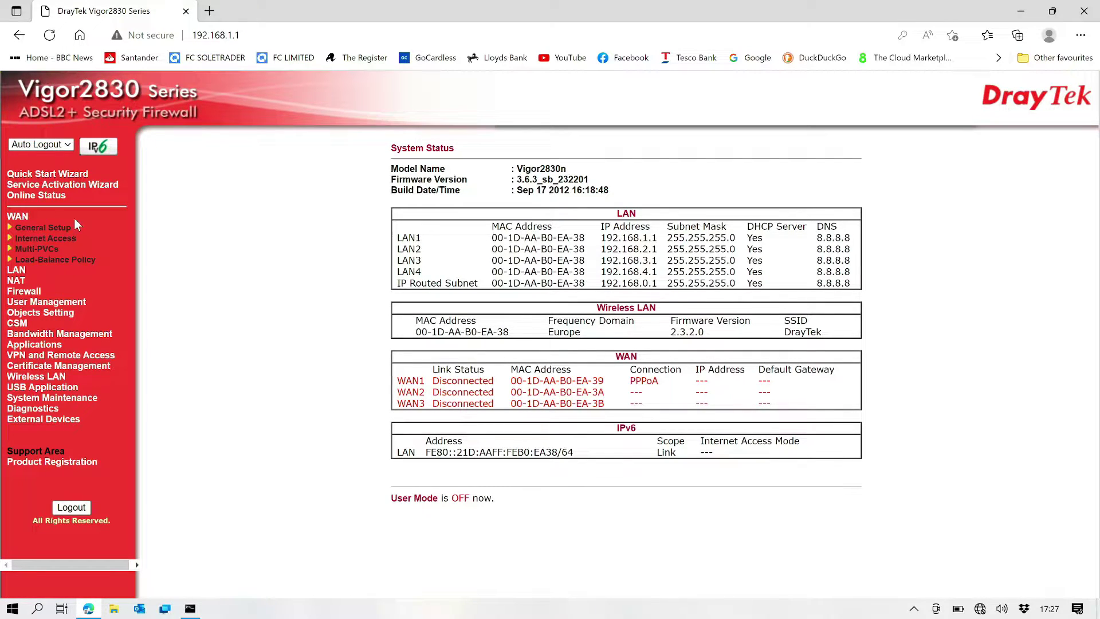
left_click(58, 229)
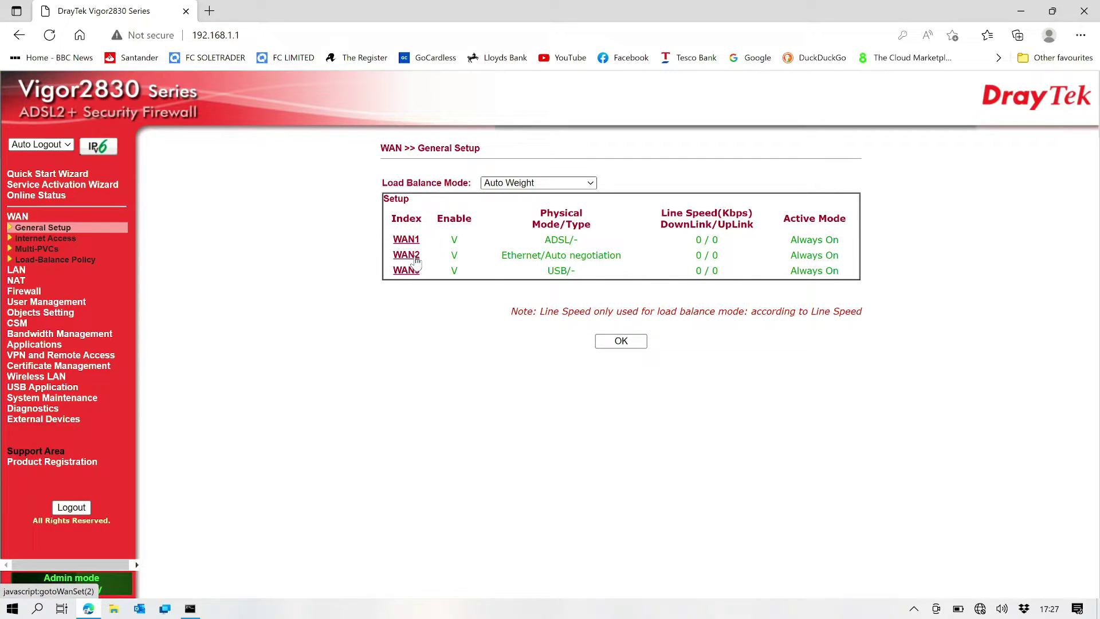
left_click(416, 258)
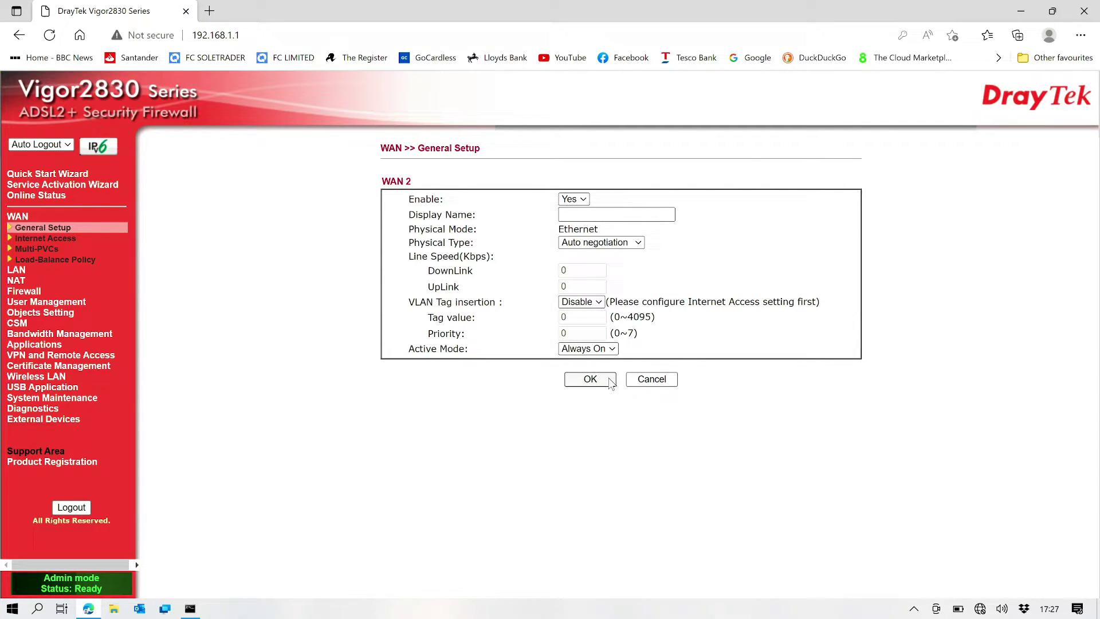
left_click(610, 383)
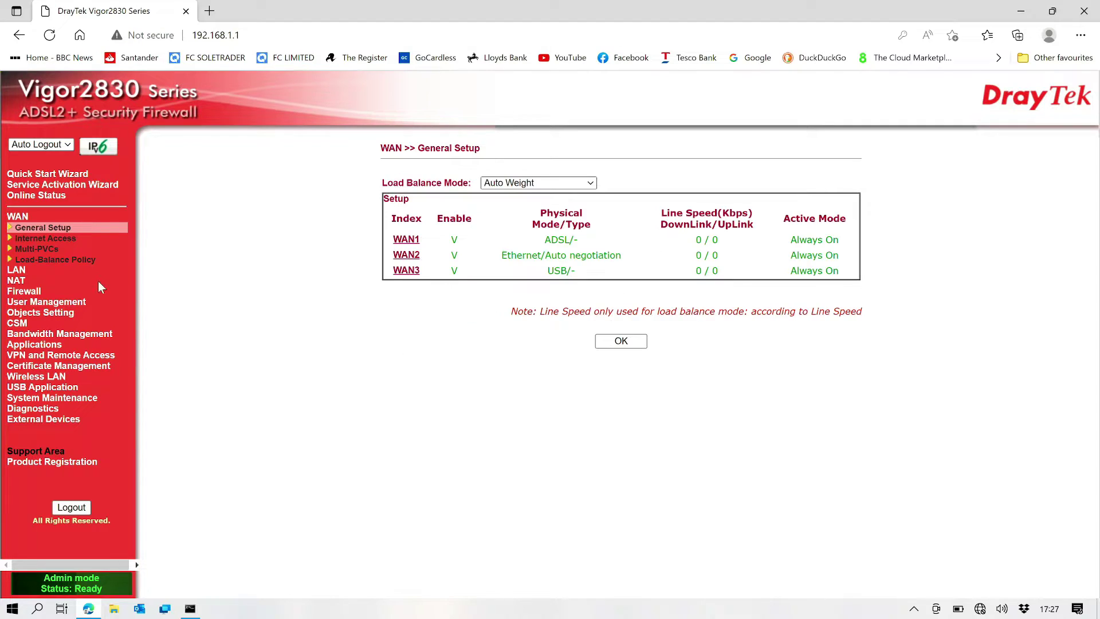
Step: In WAN Internet Access, set WAN2 to Static or Dynamic IP and WAN1 to None
left_click(57, 238)
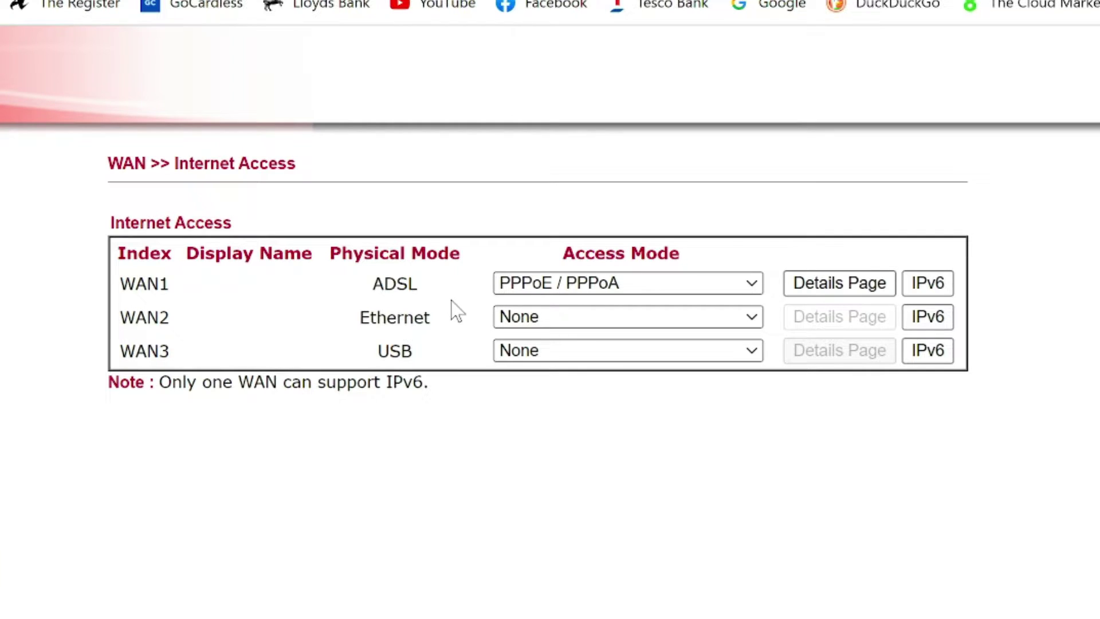
left_click(582, 327)
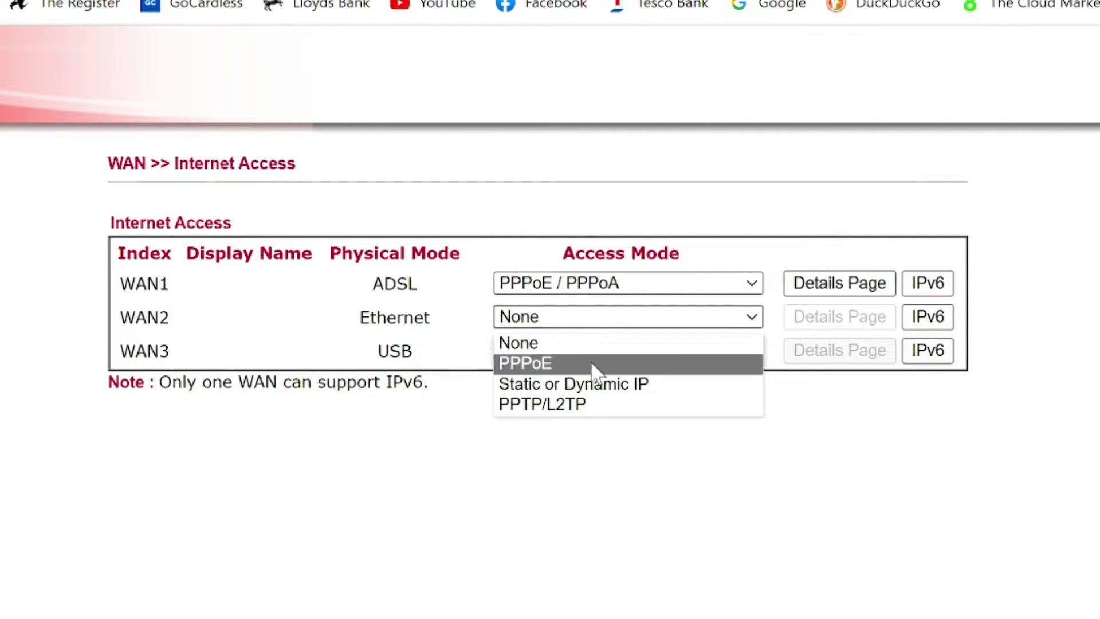
left_click(597, 385)
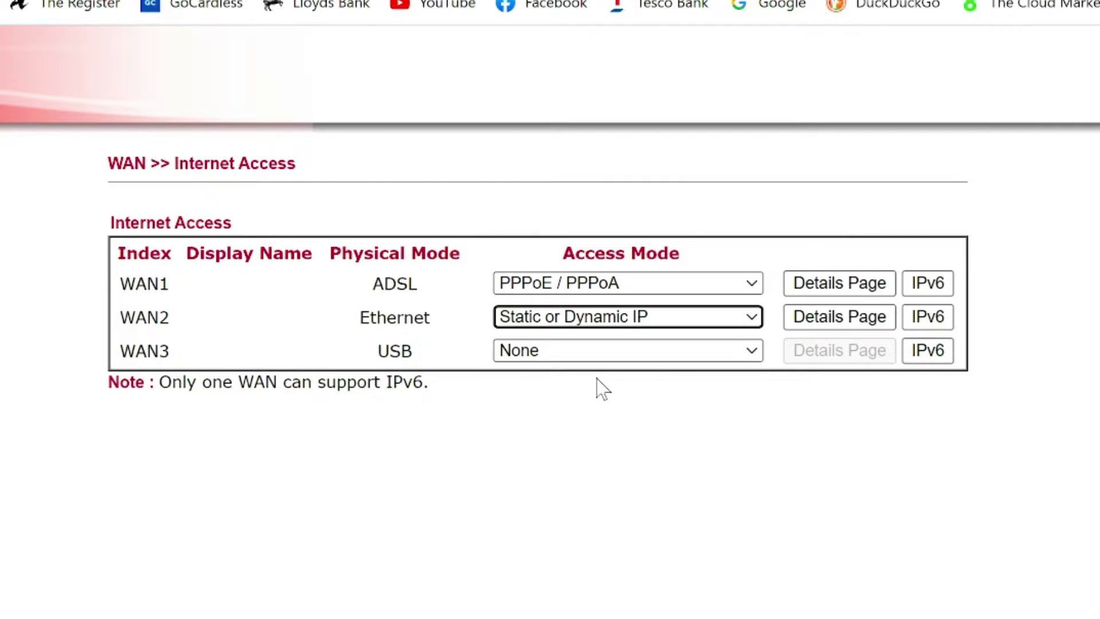
left_click(730, 283)
left_click(649, 317)
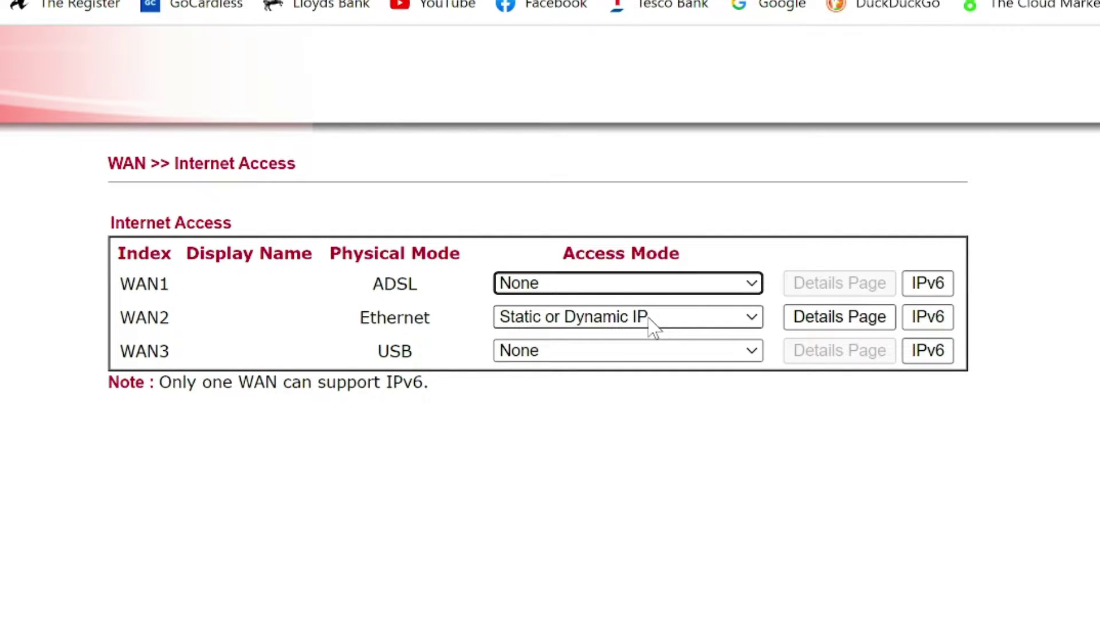
Step: Enable WAN2 with Obtain an IP address automatically and save its details
left_click(811, 322)
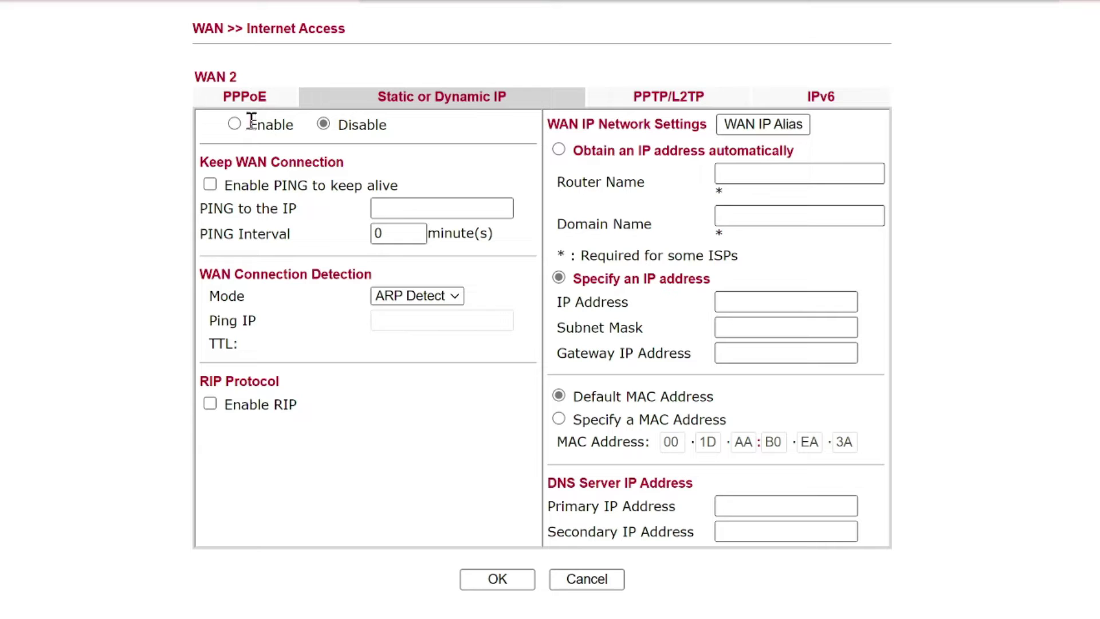
left_click(235, 130)
left_click(559, 150)
left_click(520, 580)
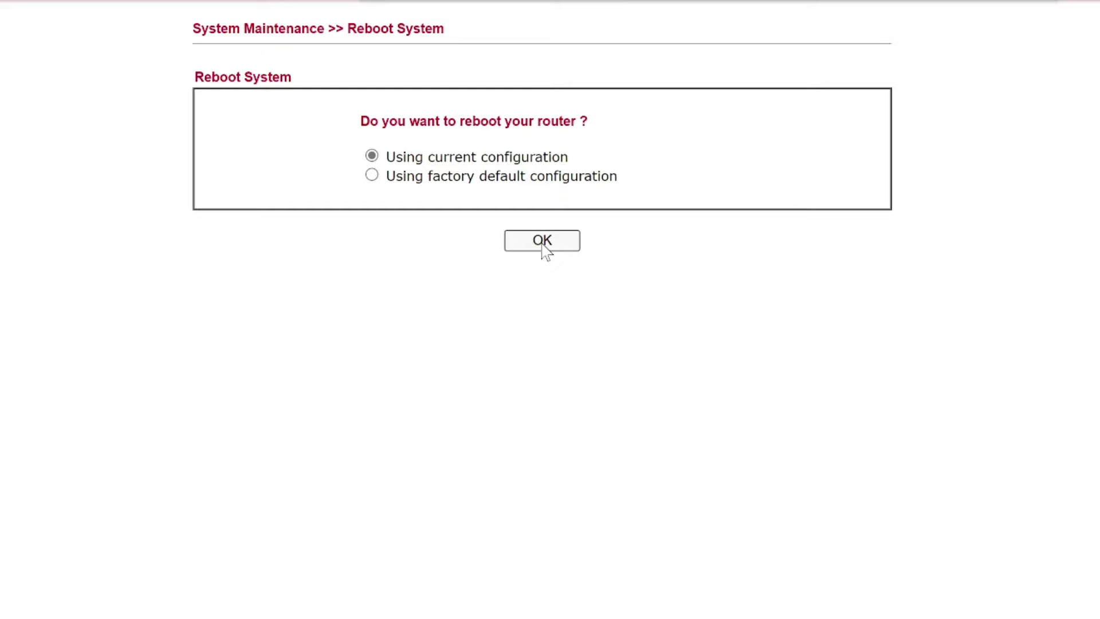
Step: Reboot the router with its current configuration and log back in with the admin credentials
left_click(543, 241)
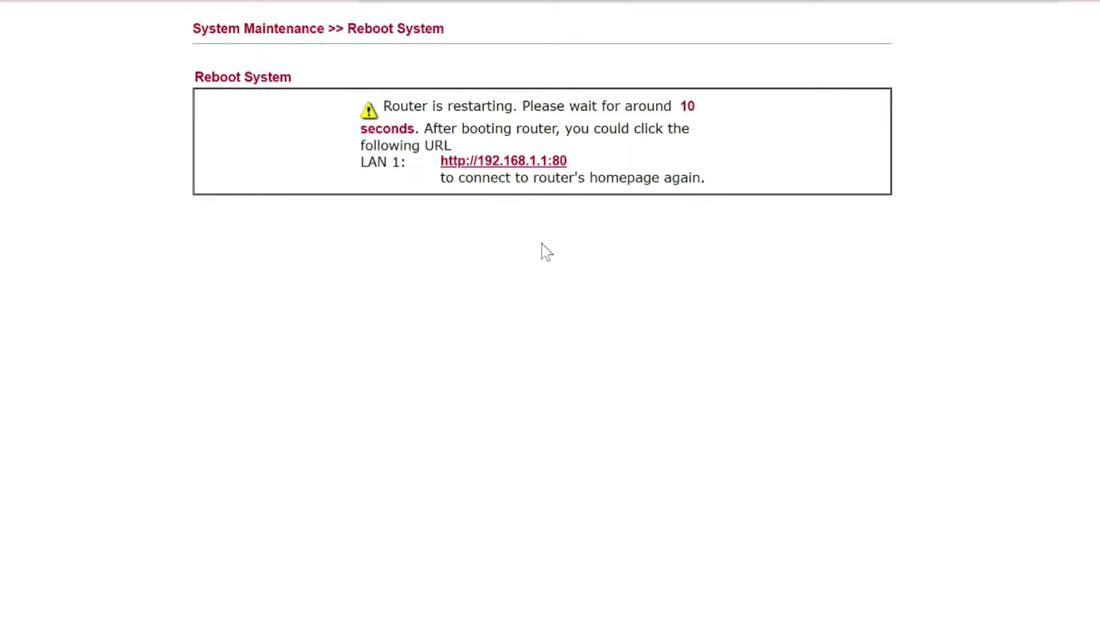
left_click(293, 37)
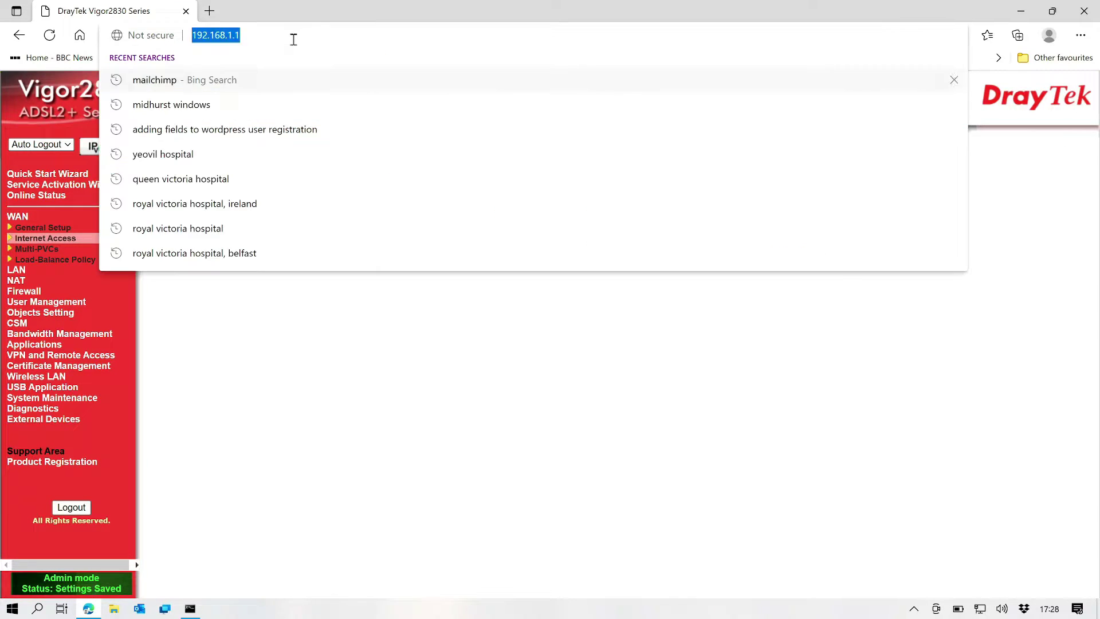
key("Return")
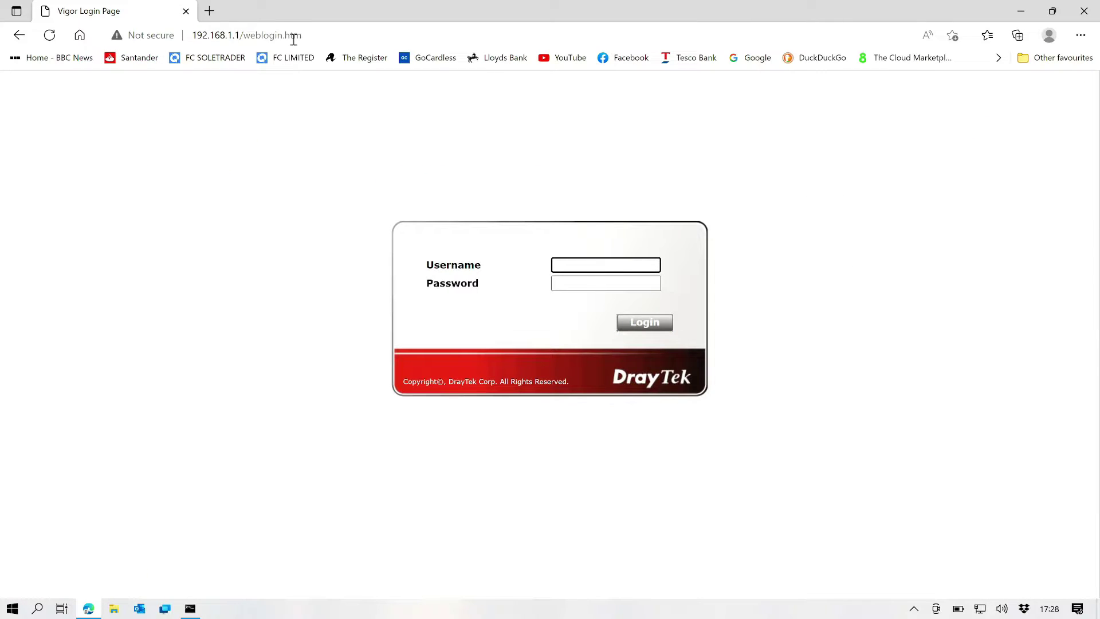
type("admin")
key("Tab")
type("admin")
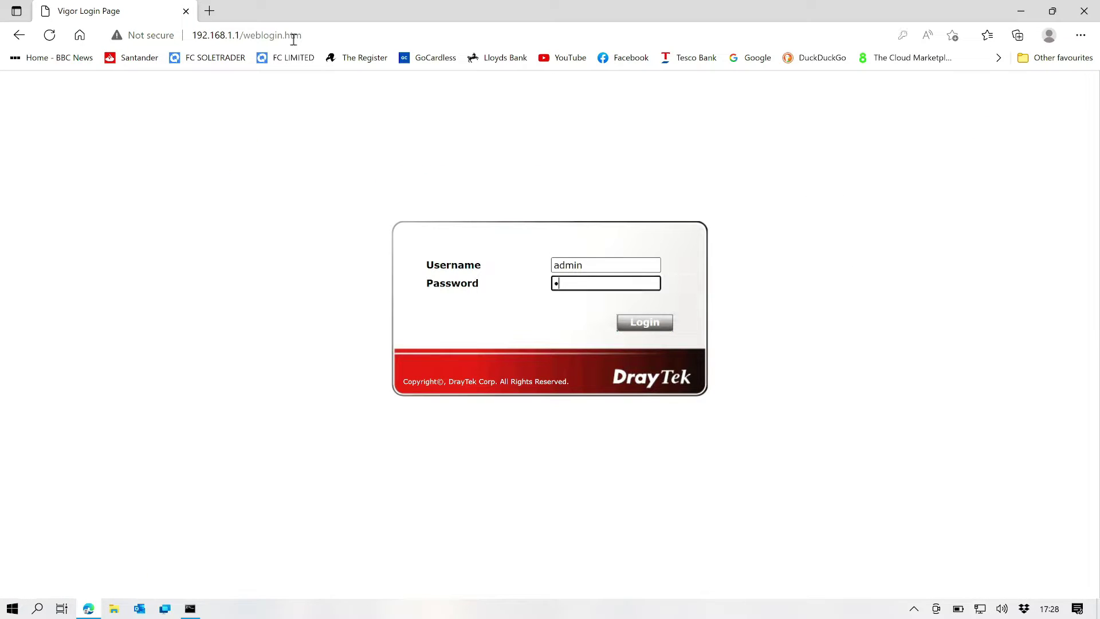
key("Return")
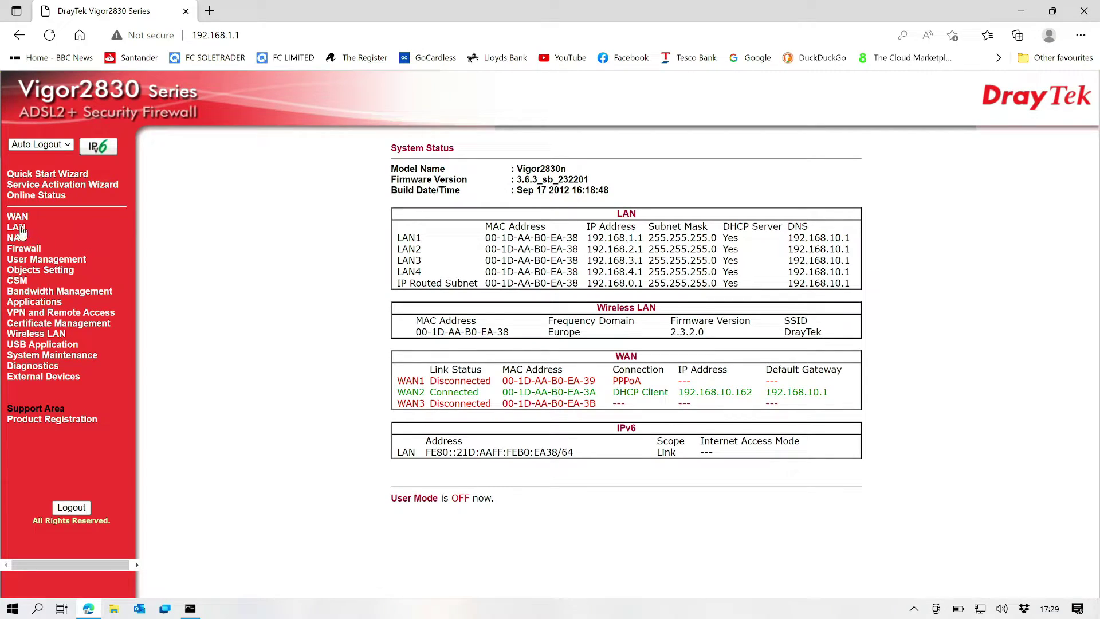
Step: Open LAN General Setup and view LAN 1's IP and DHCP details page
left_click(18, 228)
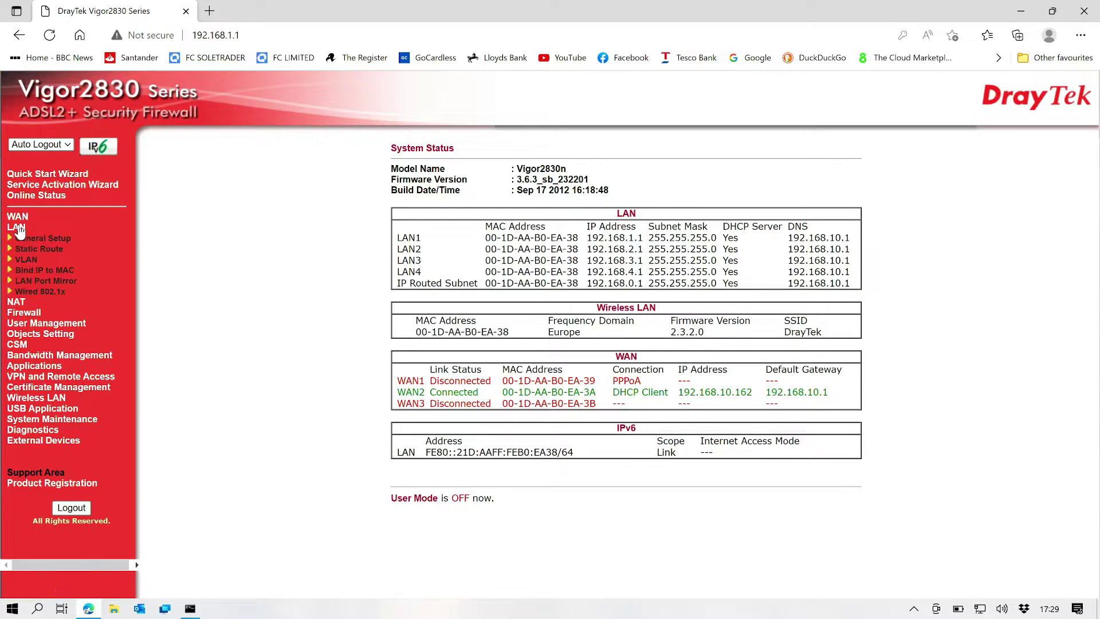
left_click(51, 238)
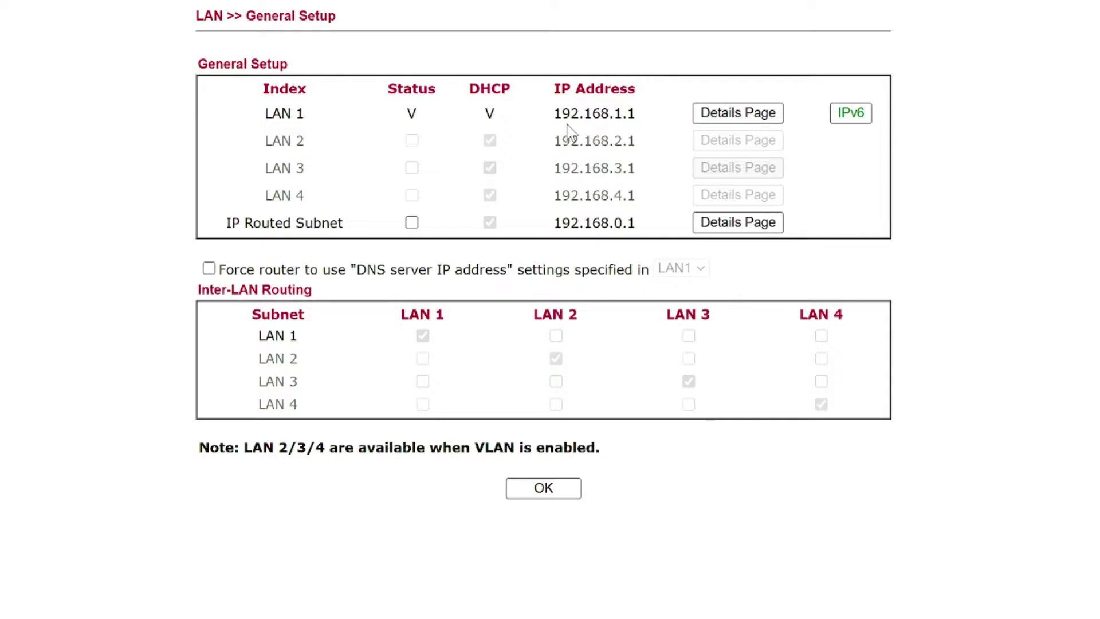
left_click(744, 113)
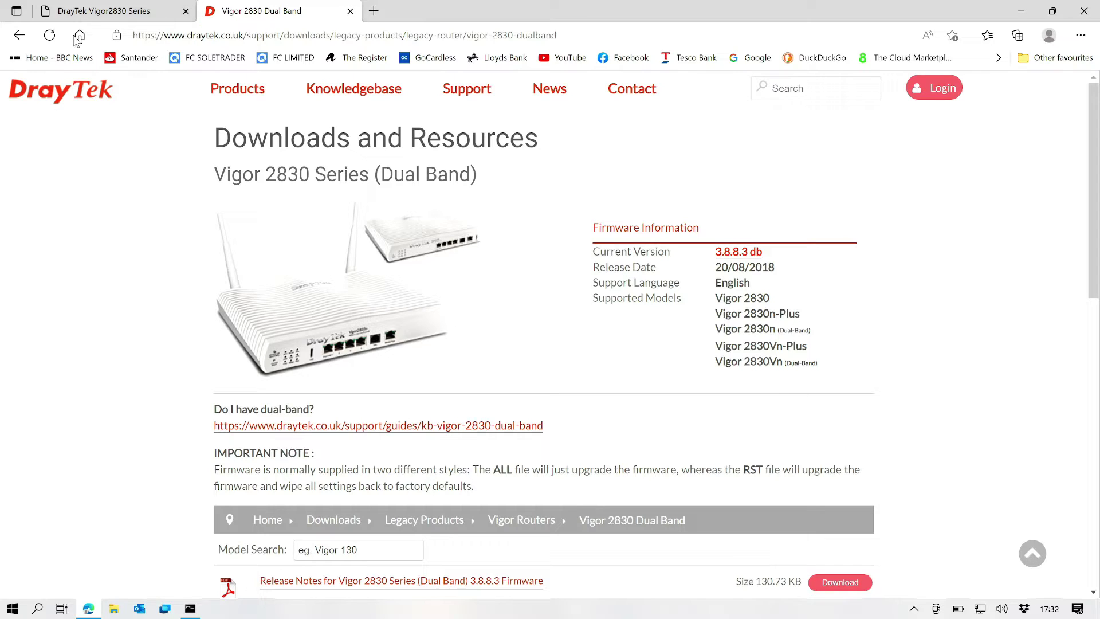
Step: Go back to the legacy router list, open Vigor 2830 Single Band downloads, and return to the router tab
left_click(25, 36)
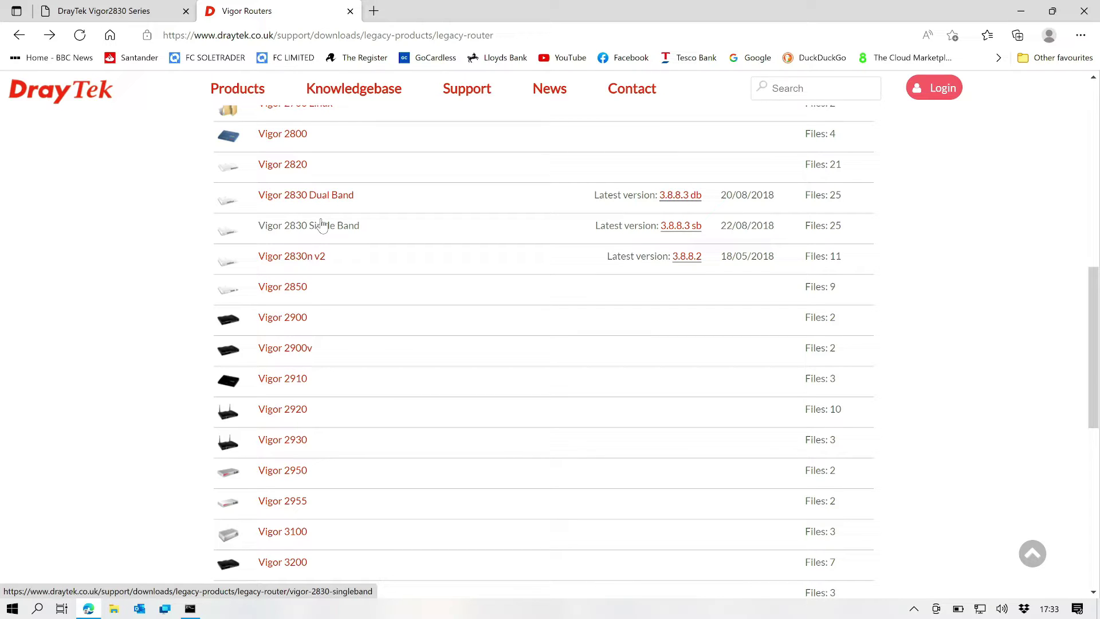
left_click(321, 224)
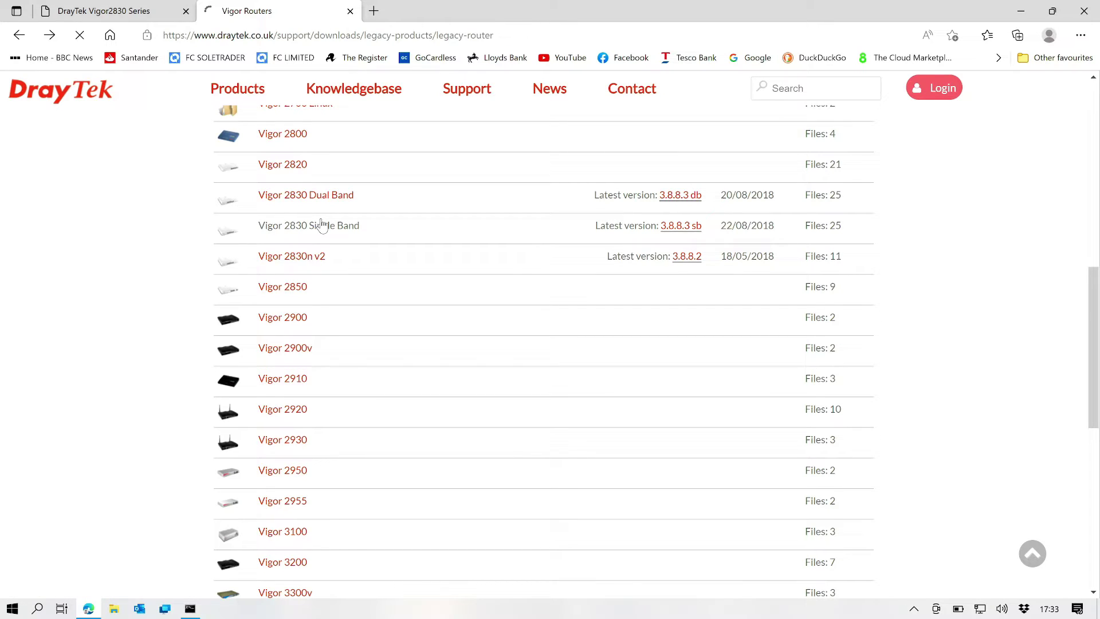
left_click(114, 10)
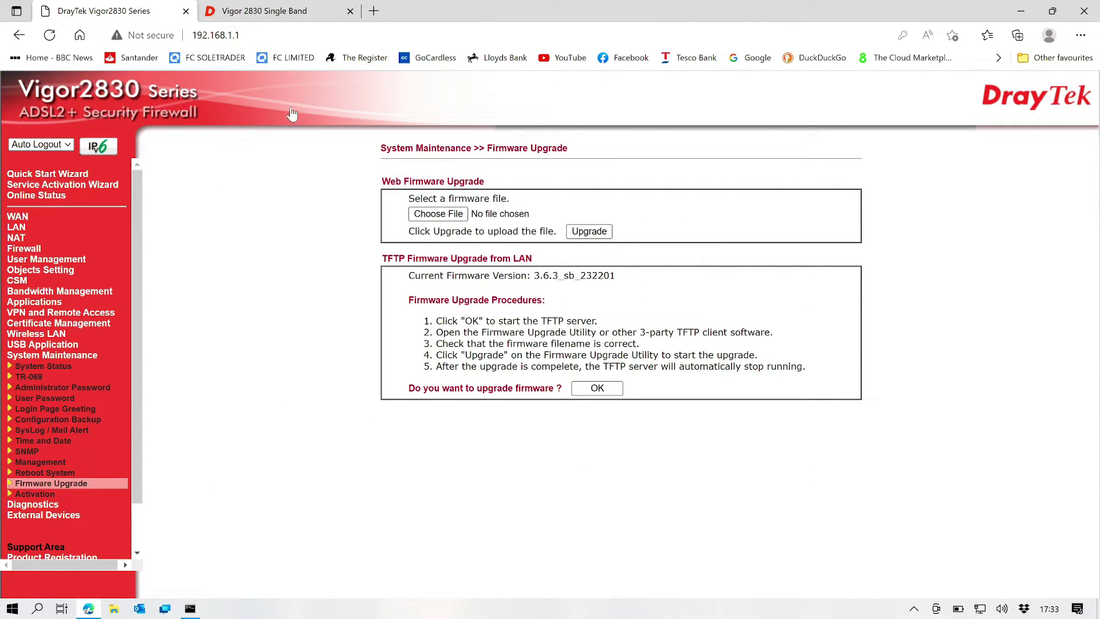
Step: Check the DrayTek downloads page, then return to the router's Firmware Upgrade page
left_click(298, 20)
scroll(569, 277, "down", 4)
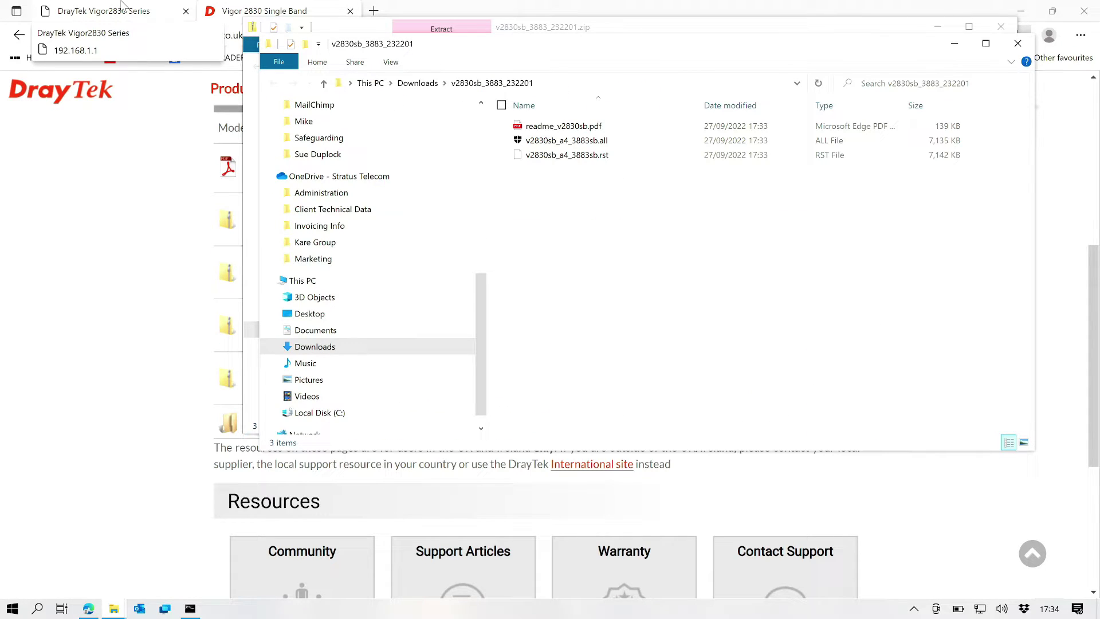
left_click(122, 7)
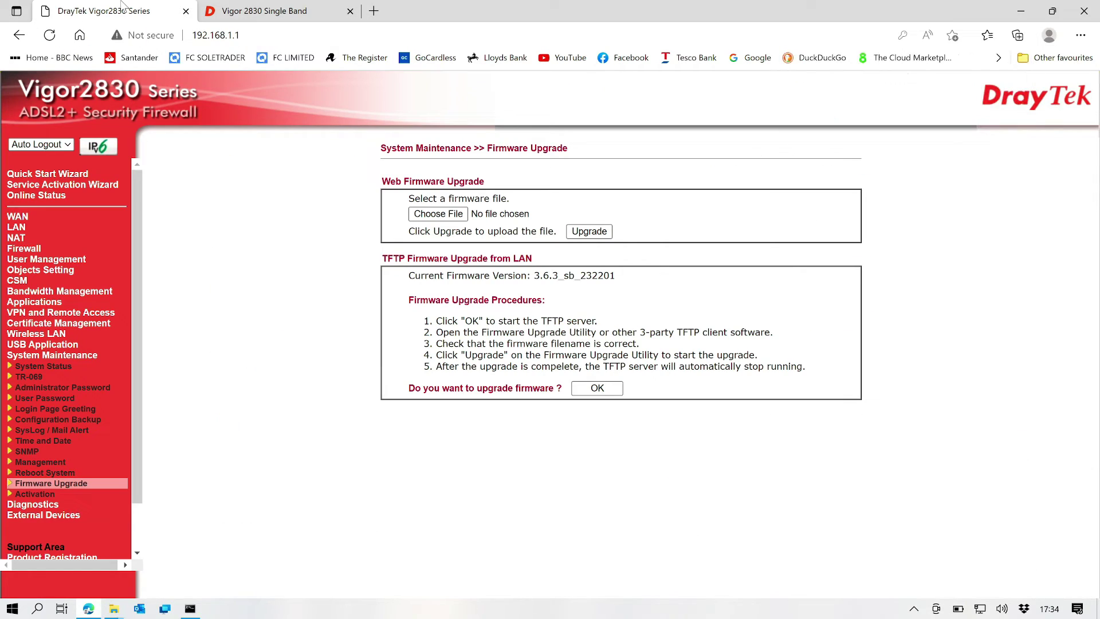
Step: Choose v2830sb_a4_3883sb.all from Downloads > v2830sb_3883_232201 as the upgrade file
left_click(458, 220)
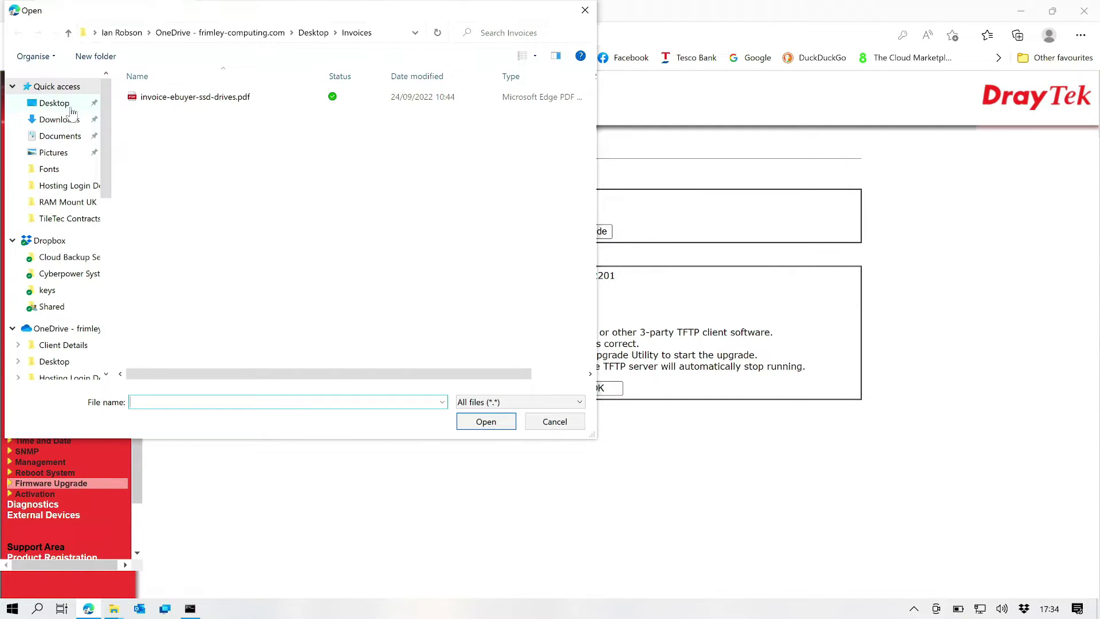
left_click(68, 105)
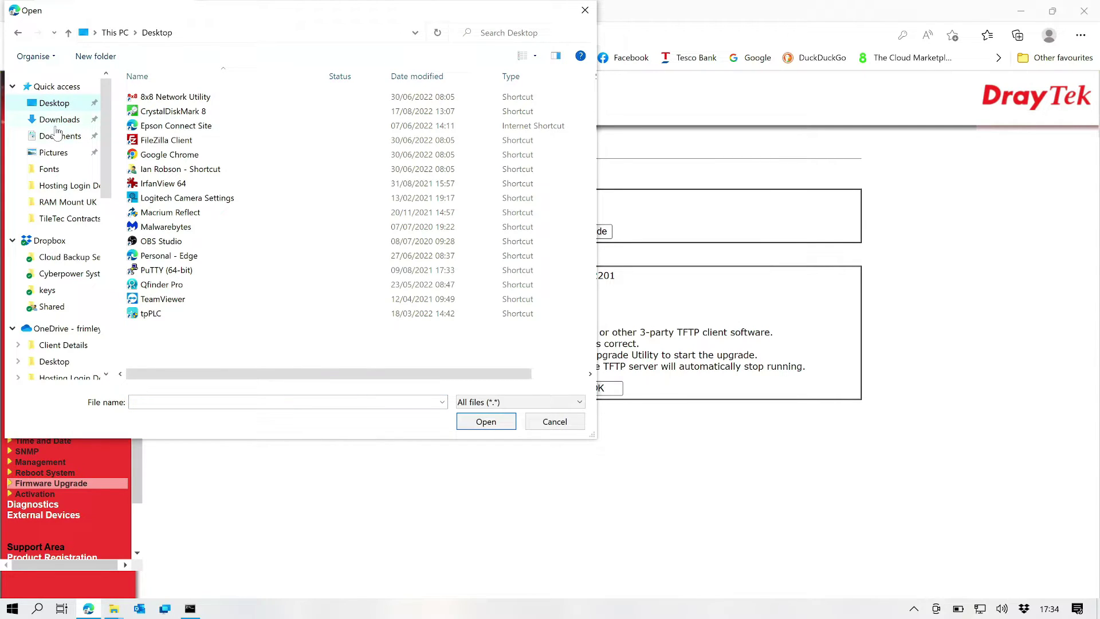
left_click(58, 120)
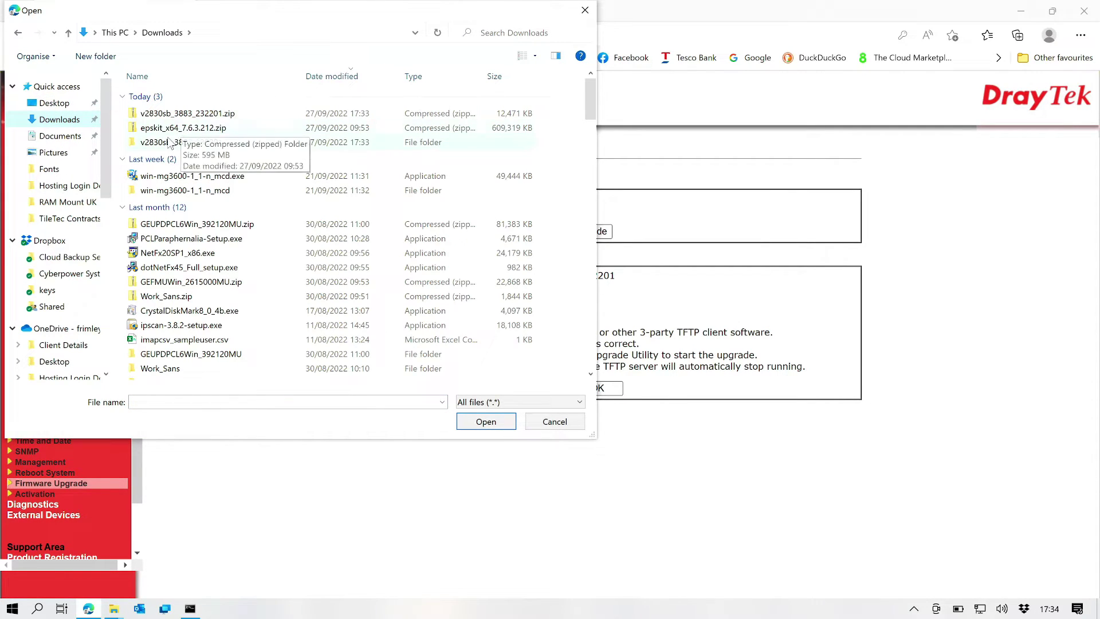
double_click(173, 142)
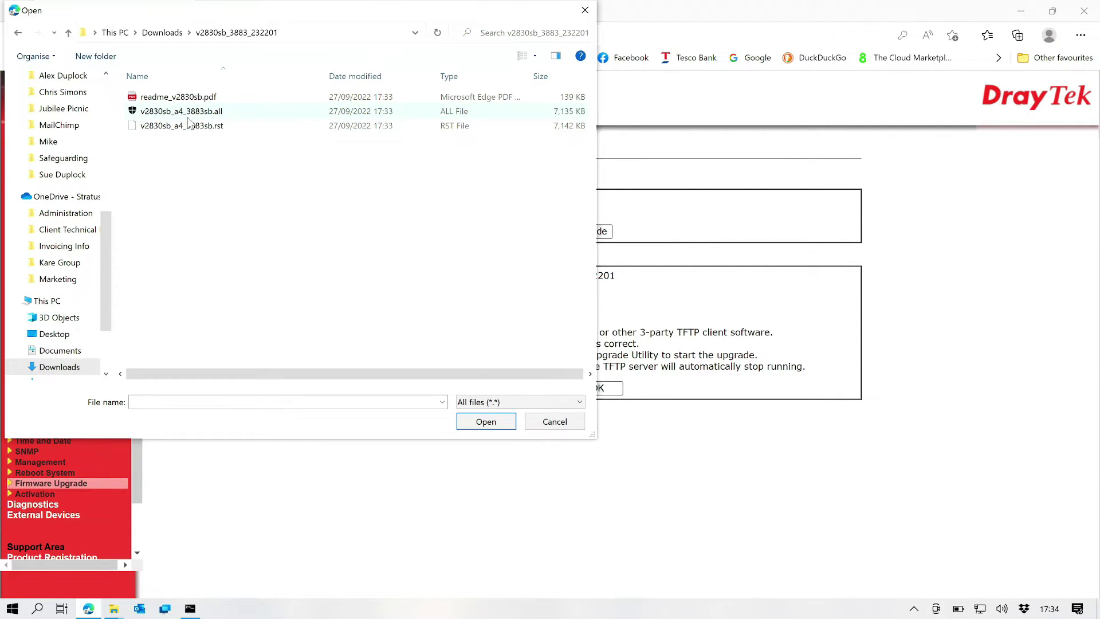
left_click(189, 117)
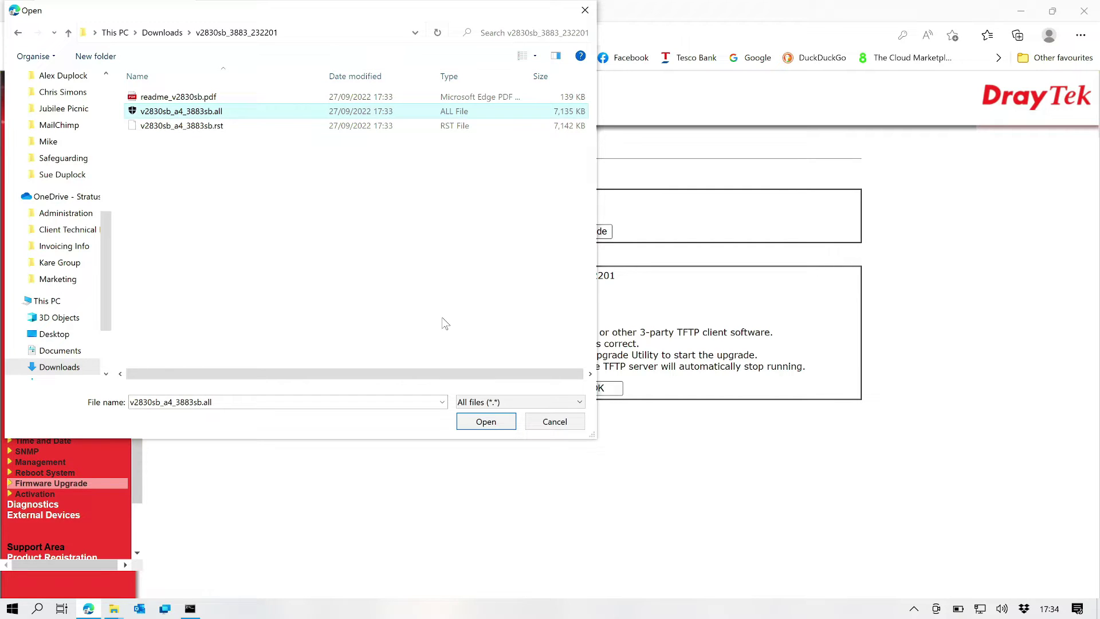
left_click(486, 422)
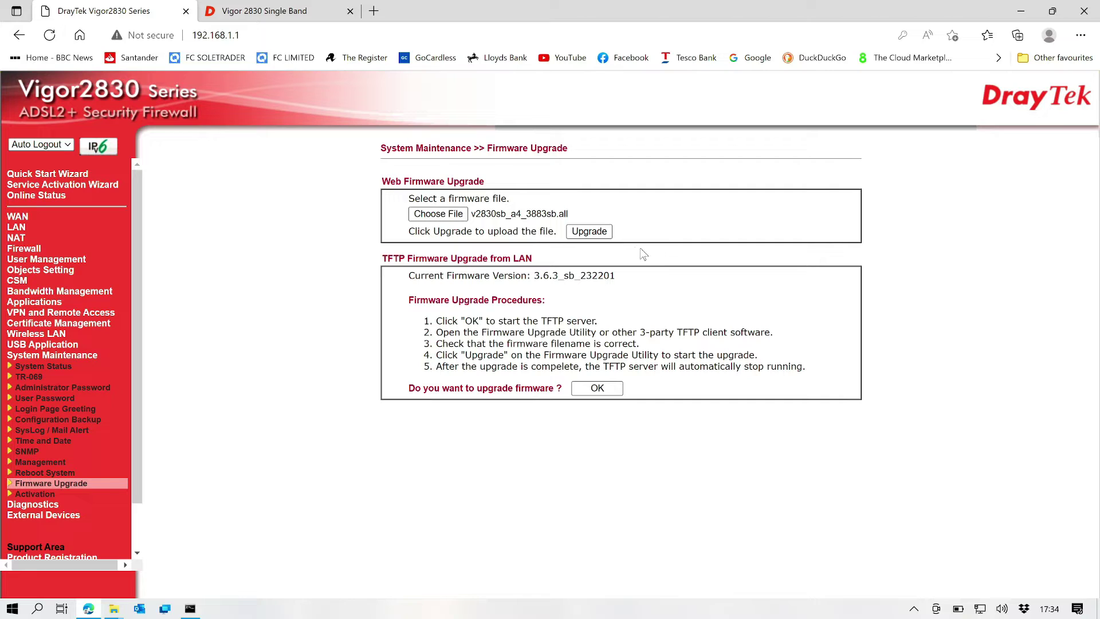
Step: Upload the chosen firmware, accept the warning, and restart the router
left_click(599, 233)
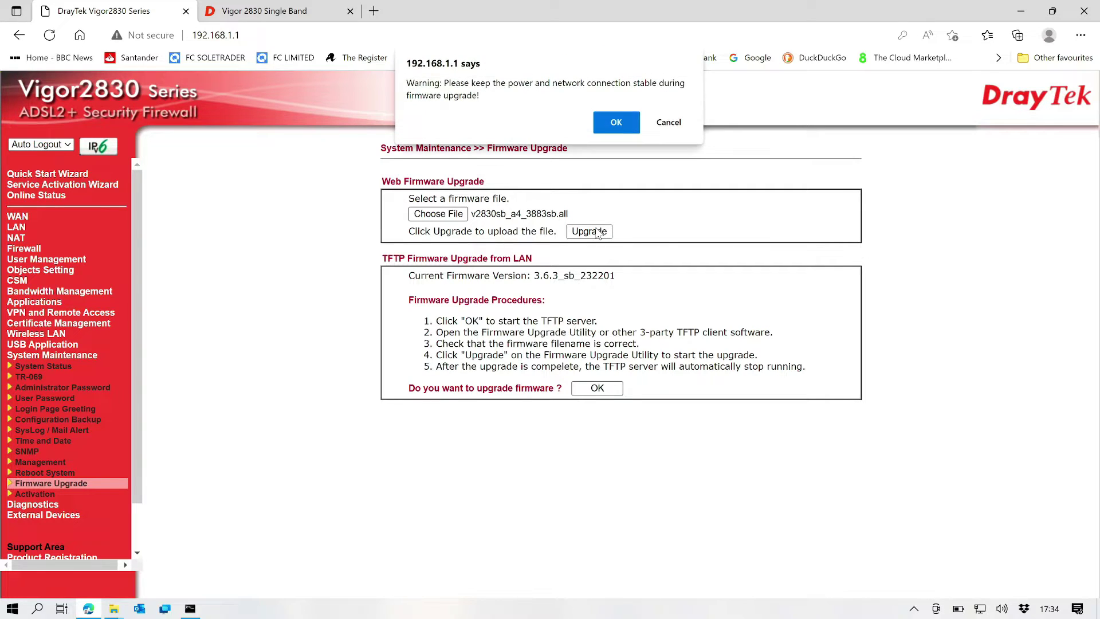
left_click(624, 125)
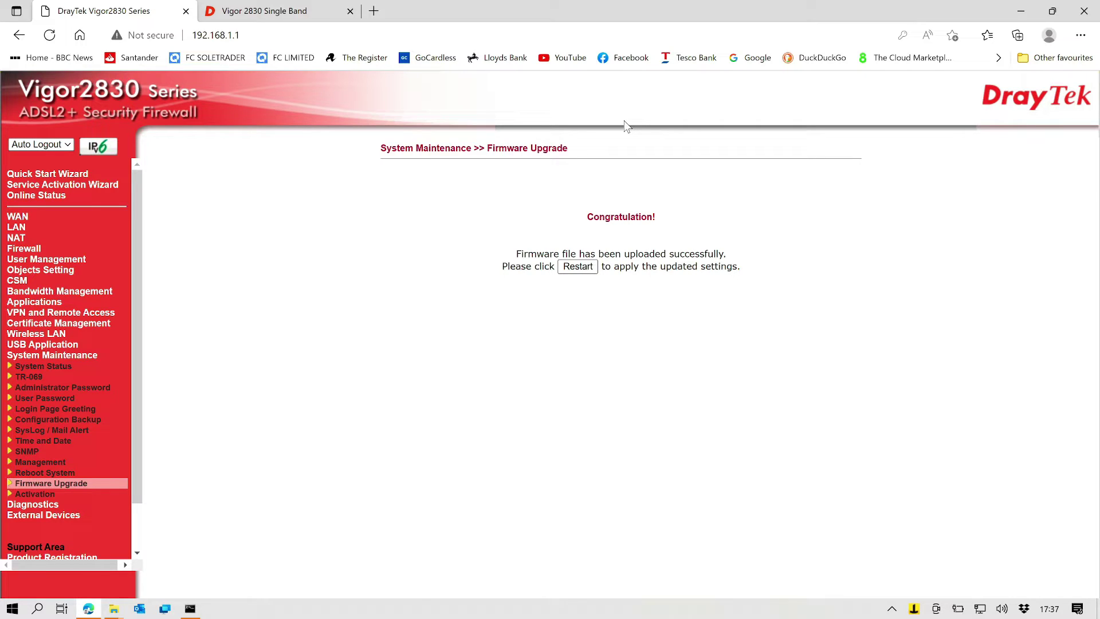
left_click(579, 267)
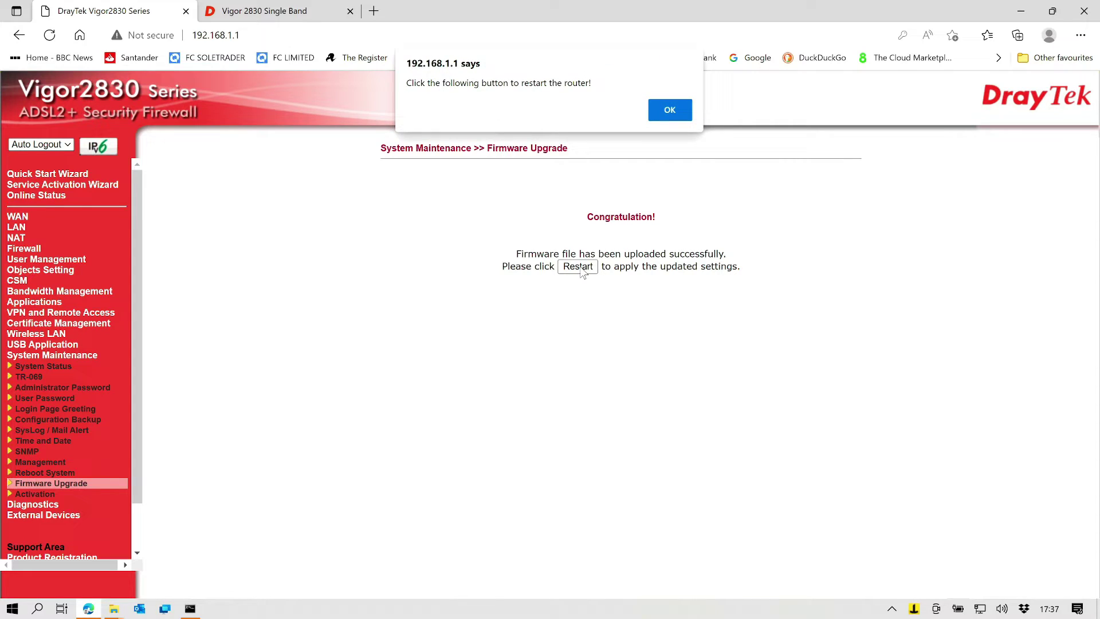
Step: Acknowledge the restart and log back in at 192.168.1.1 with the admin credentials
left_click(670, 110)
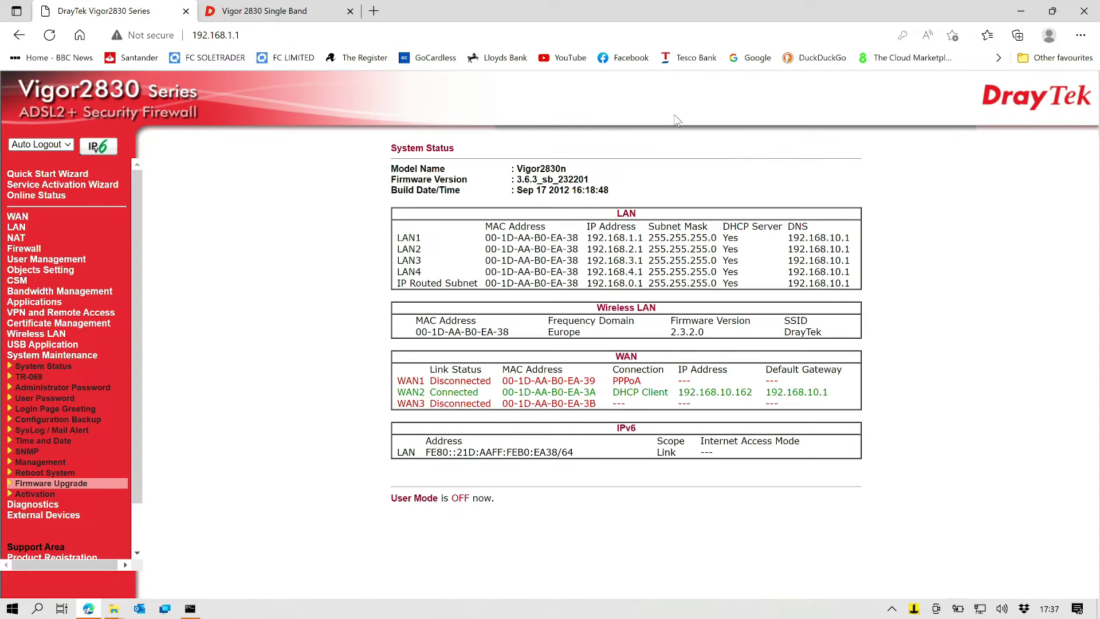
left_click(247, 36)
key("Return")
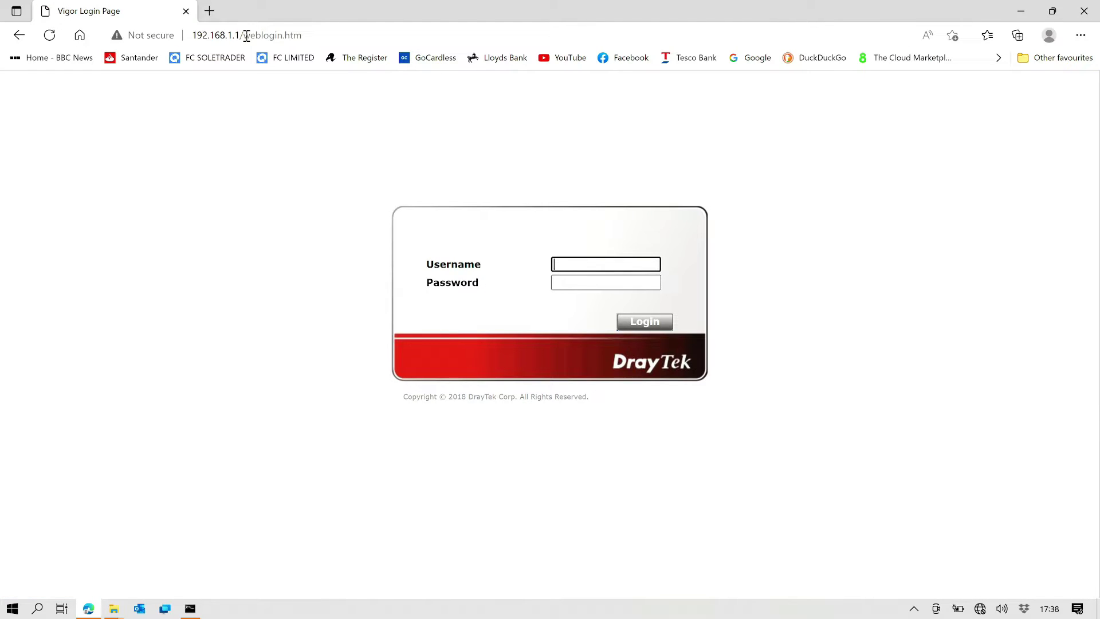
type("admin")
key("Tab")
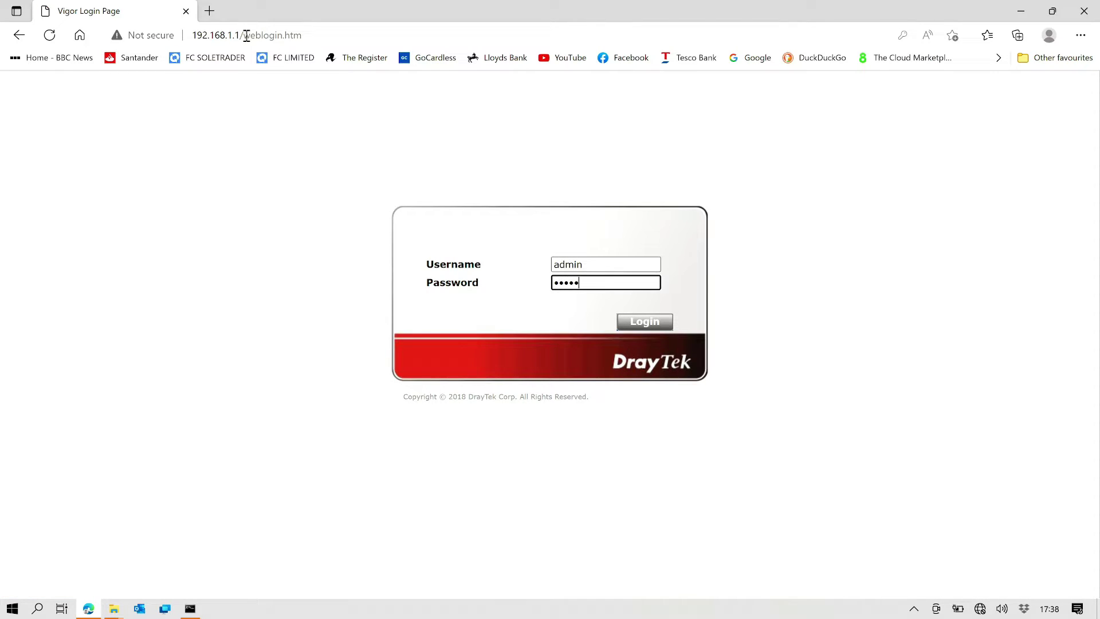
type("admin")
key("Return")
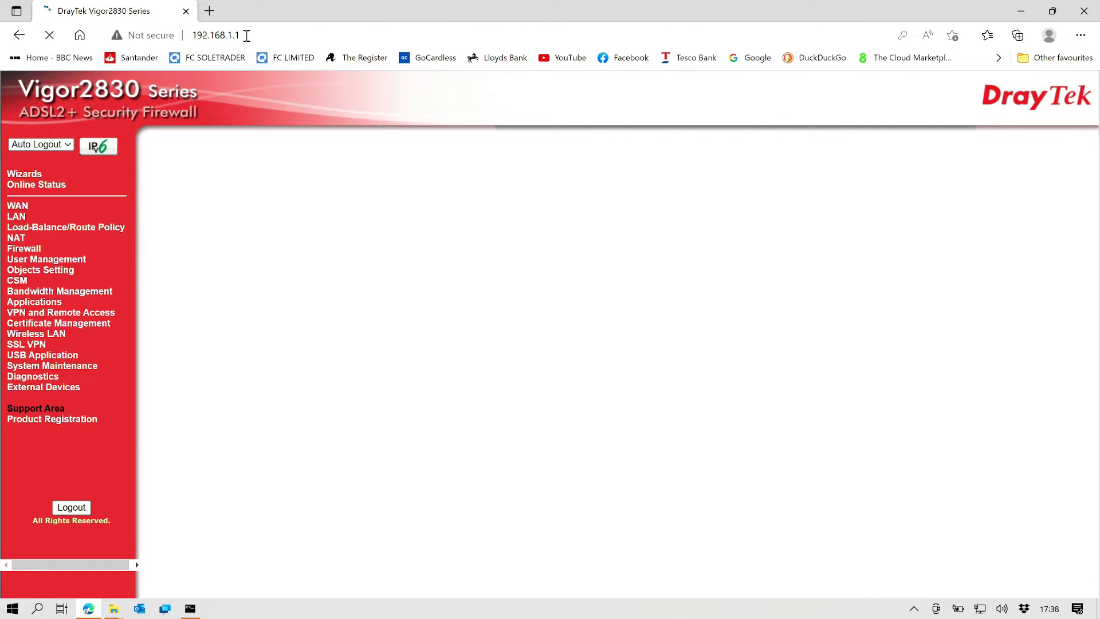
Step: Expand System Maintenance and confirm the firmware version is now 3.8.8.3_sb_232201
left_click(38, 370)
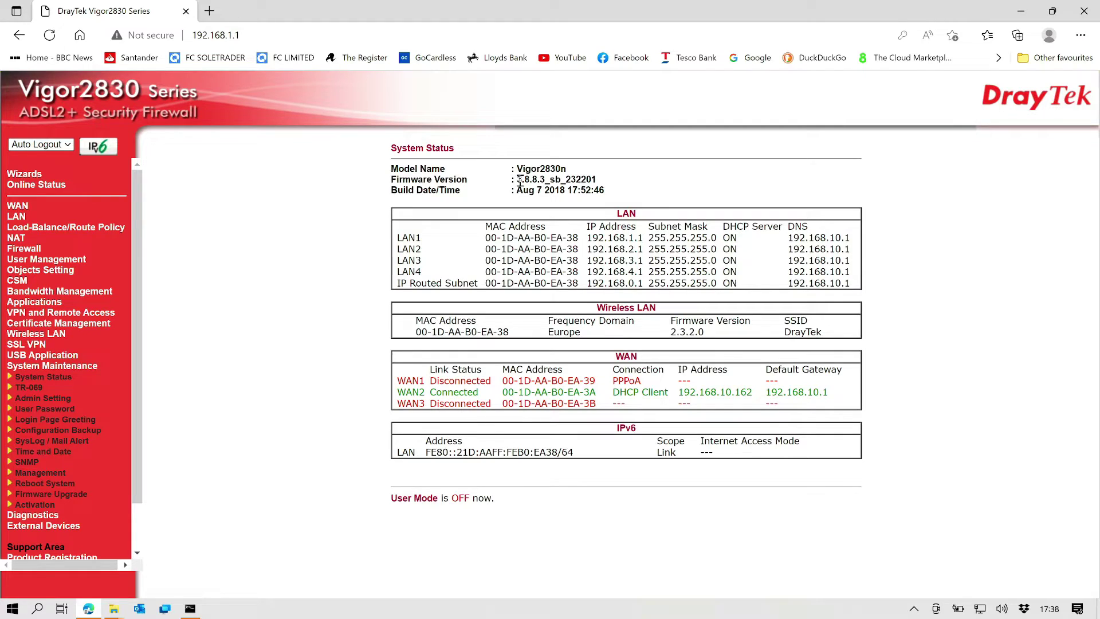
left_click_drag(518, 181, 611, 188)
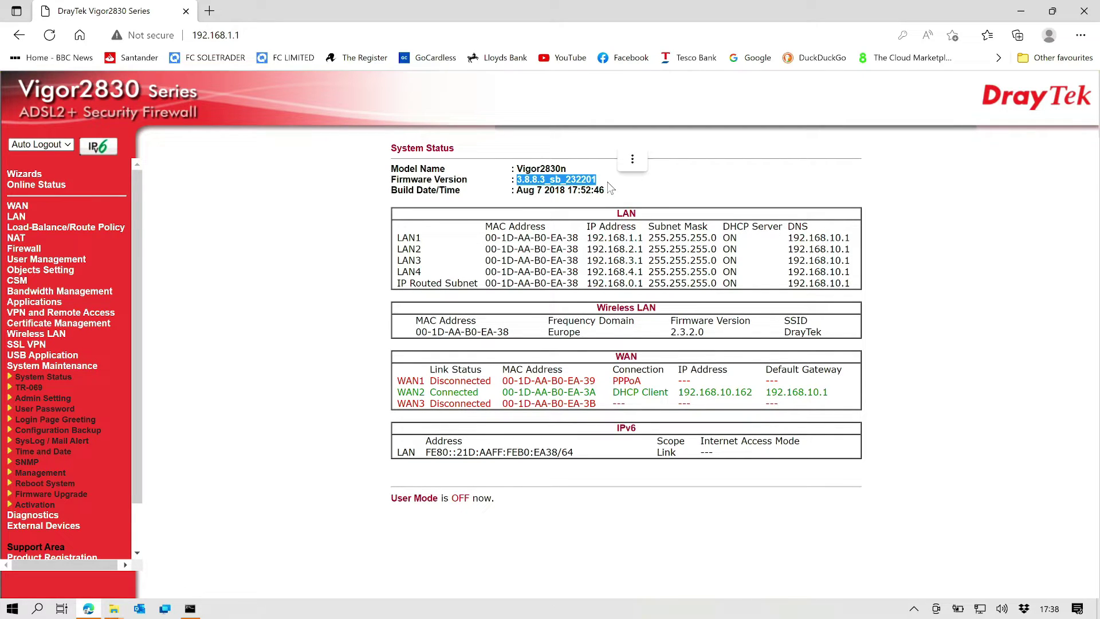
left_click(328, 338)
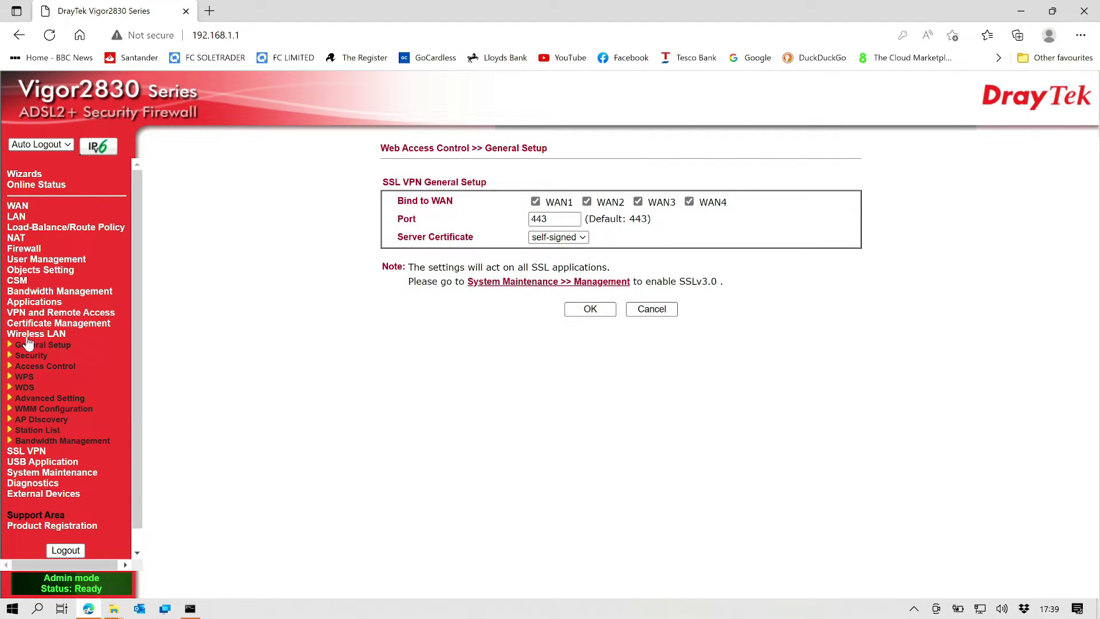
Step: Untick Enable Wireless LAN in Wireless LAN General Setup and save the change
left_click(29, 343)
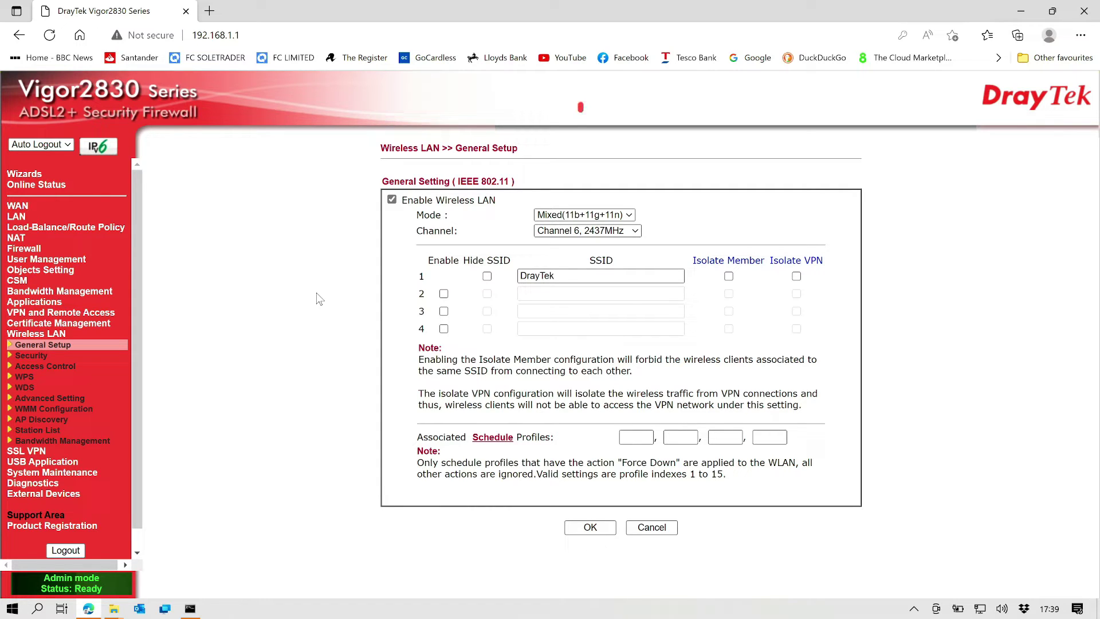
left_click(392, 201)
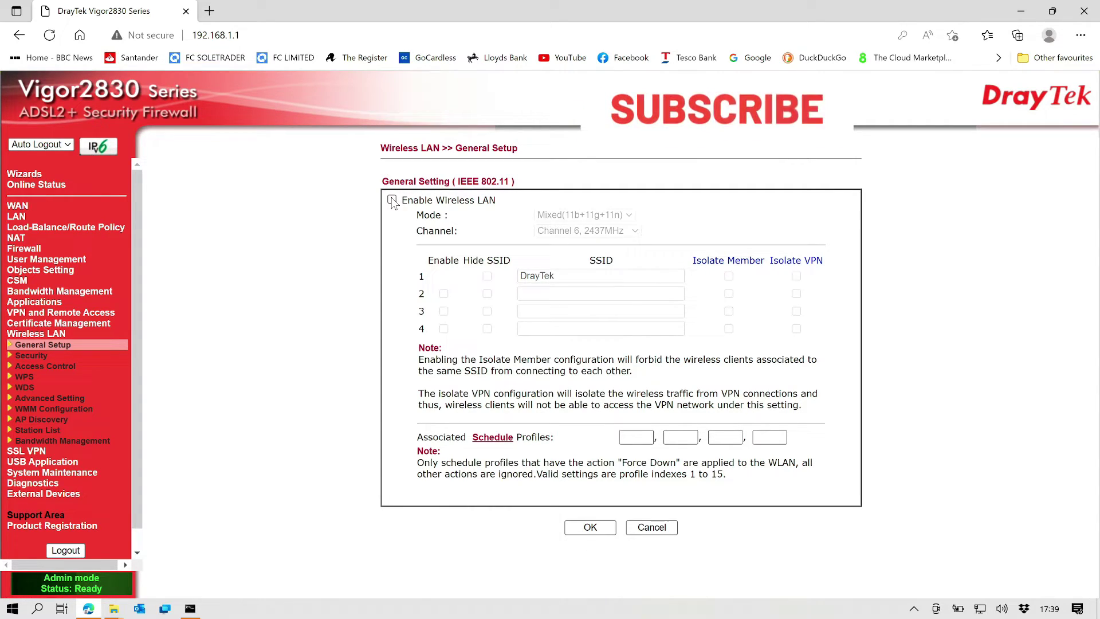
left_click(590, 527)
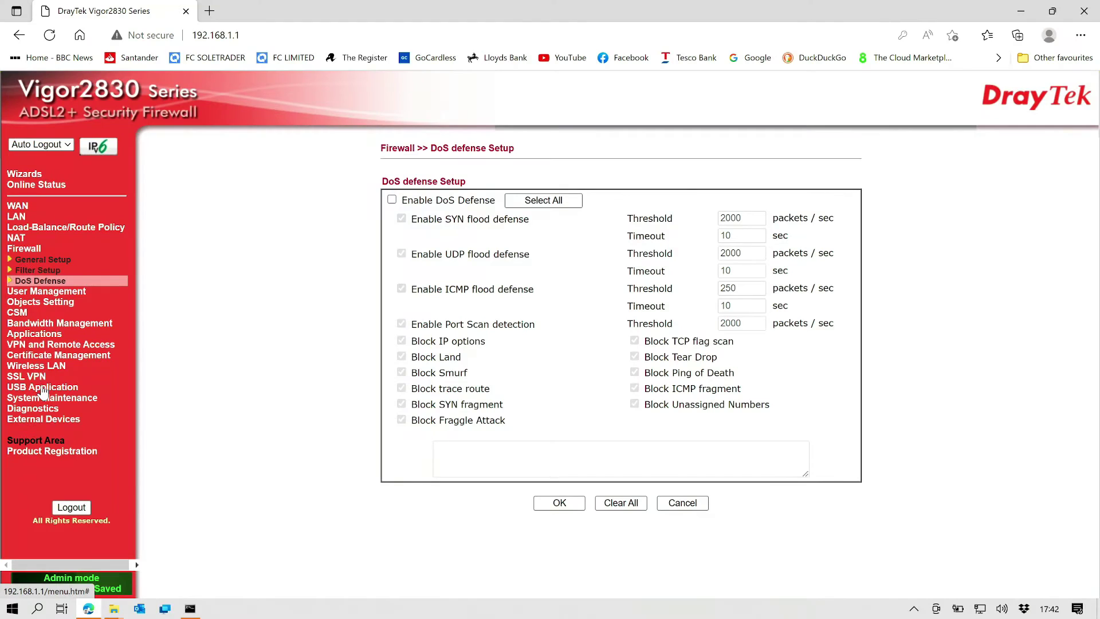
Step: Review the Wireless LAN General Setup and Firewall General Setup pages
left_click(42, 368)
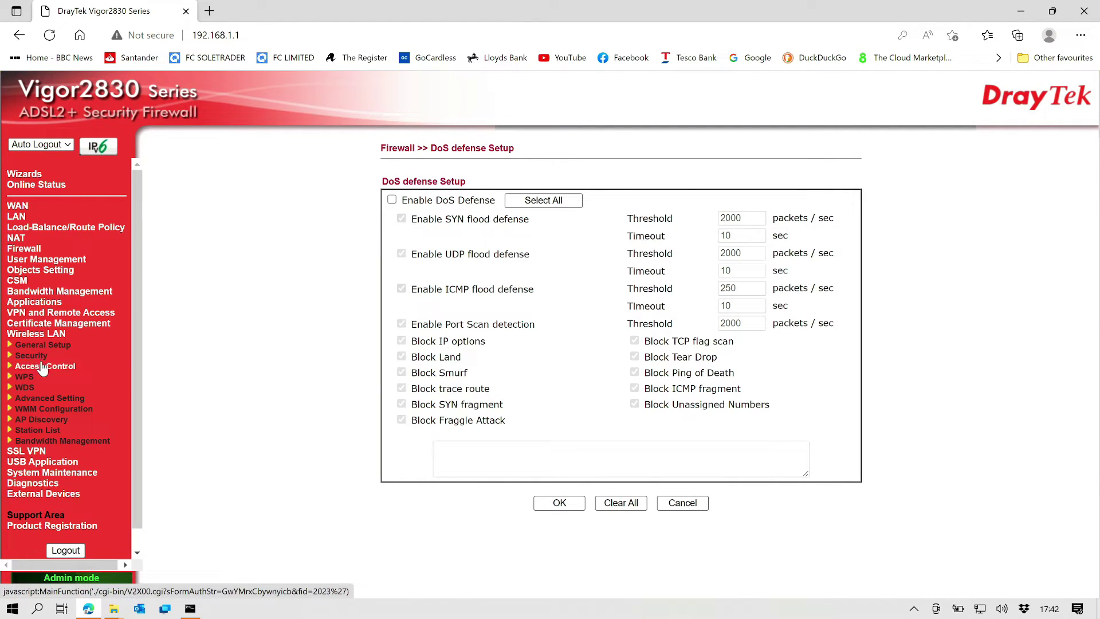
left_click(50, 346)
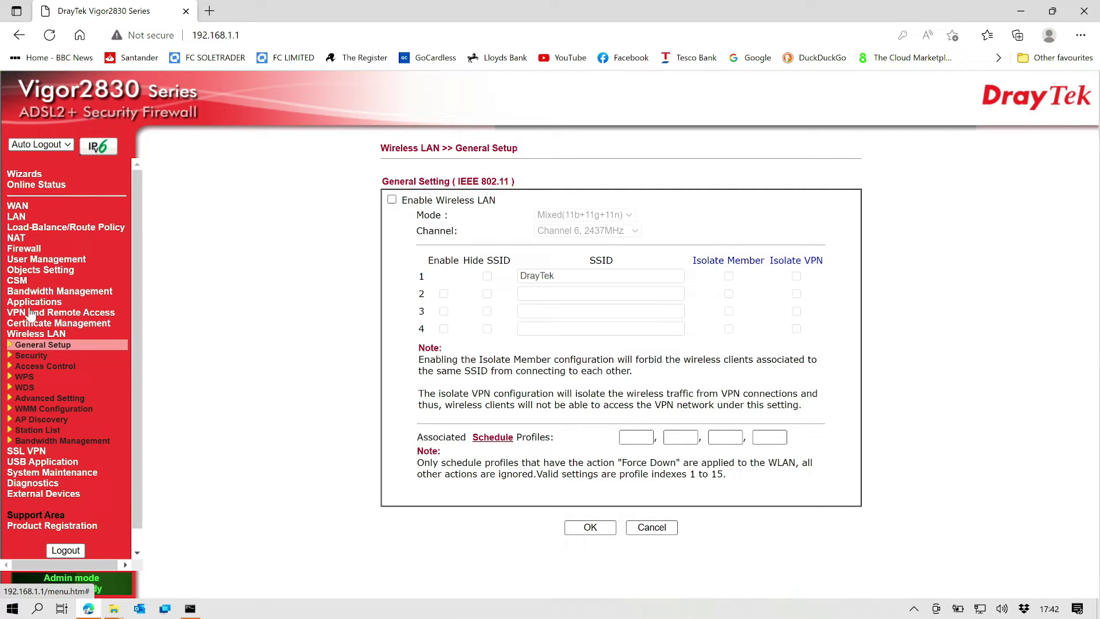
left_click(22, 250)
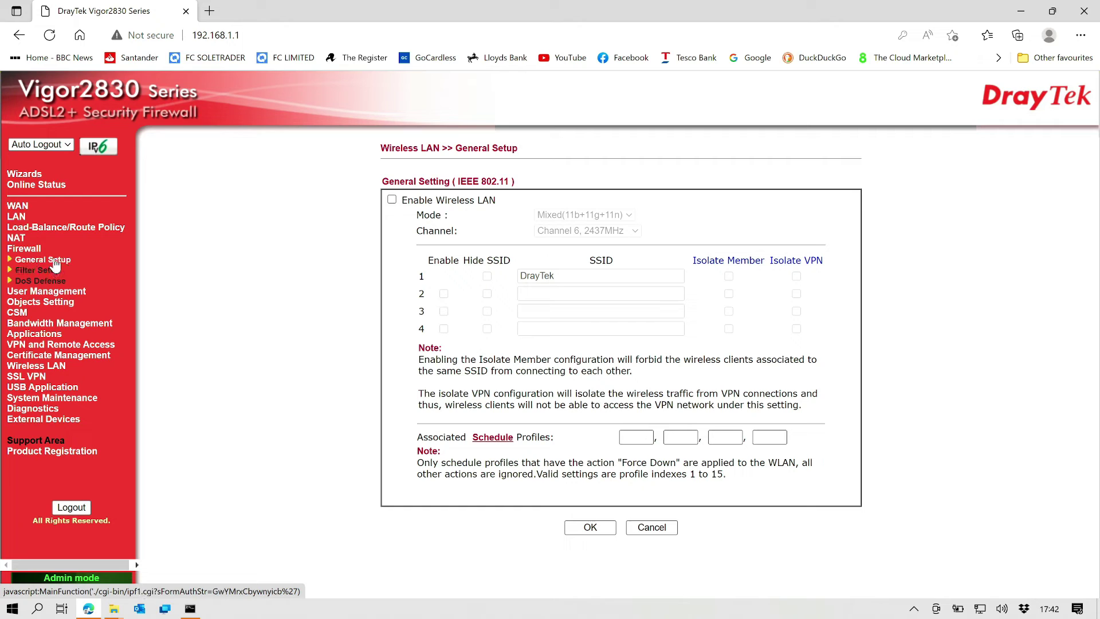
left_click(54, 261)
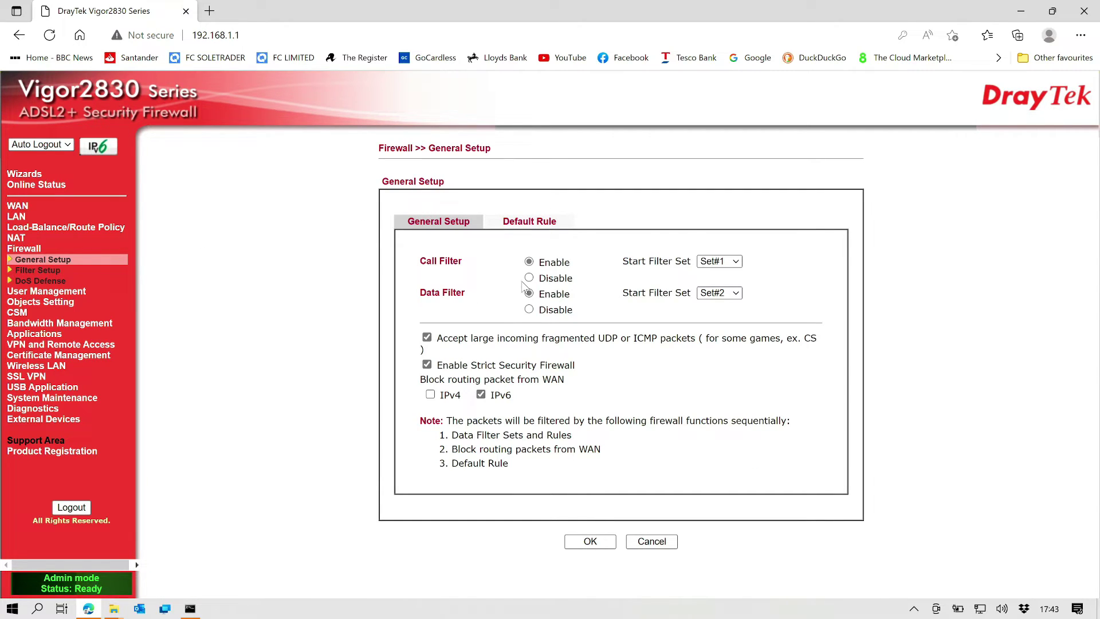
Step: Tick Enable DoS Defense on the Firewall DoS Defense page and save with OK
left_click(37, 282)
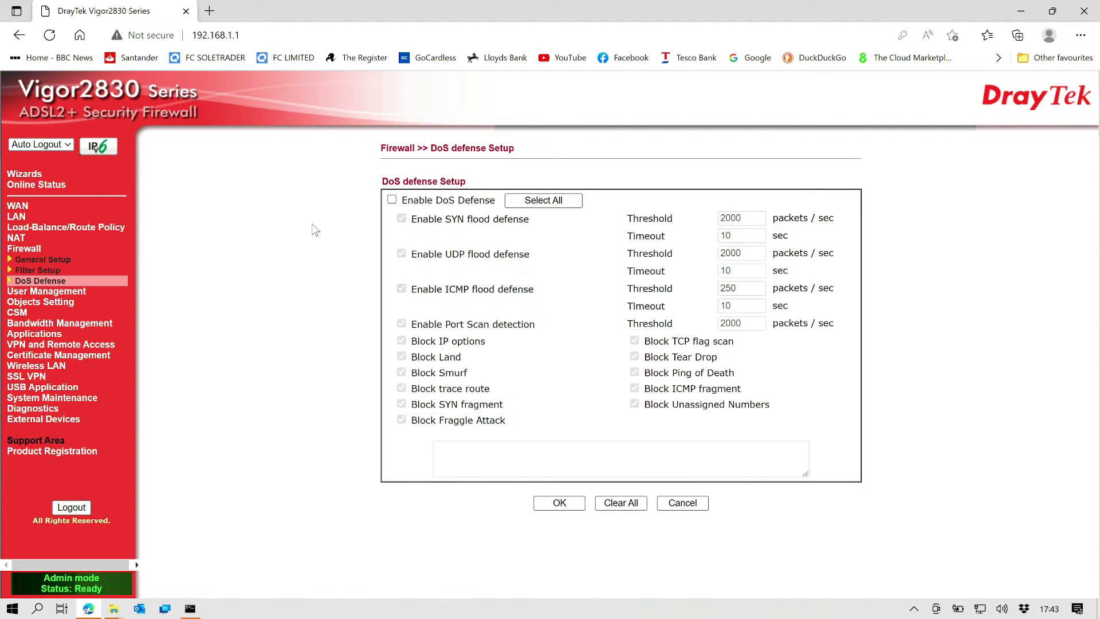
left_click(392, 201)
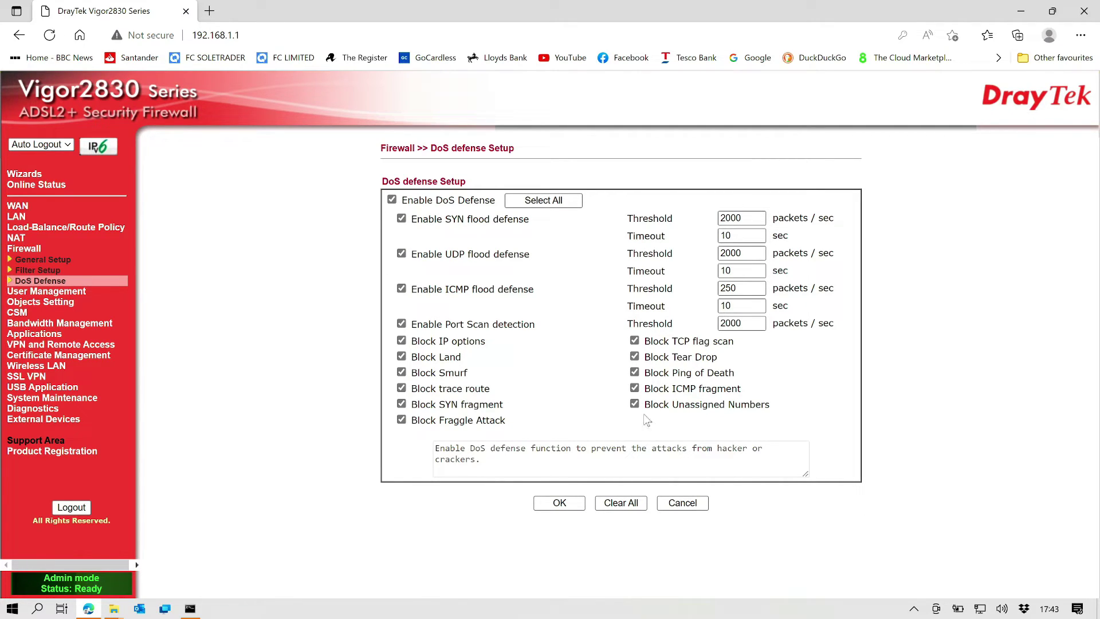
left_click(573, 508)
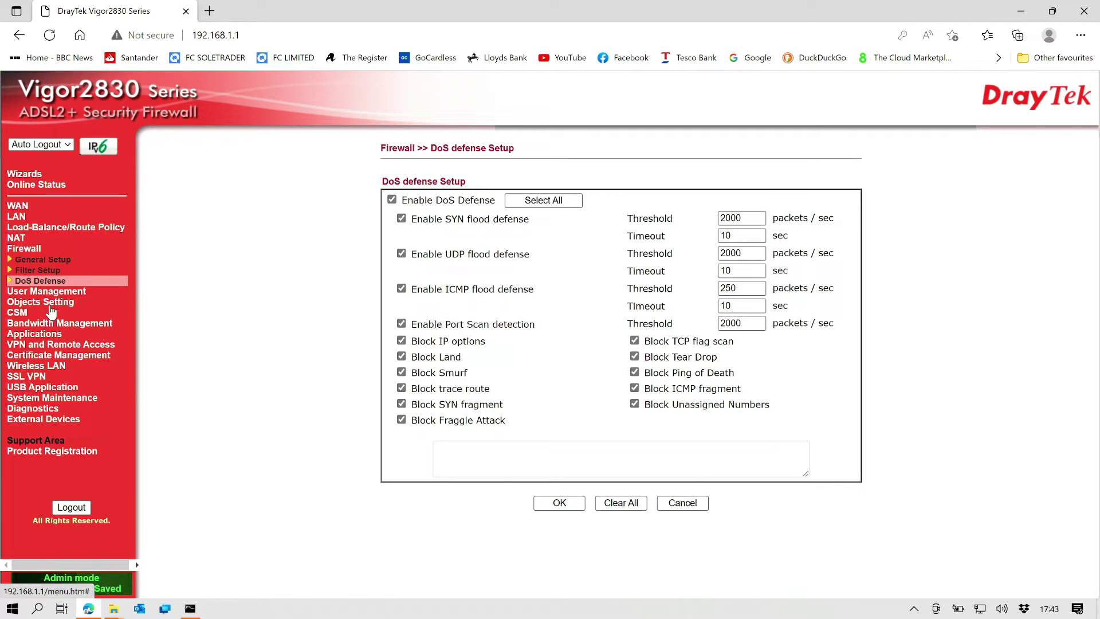
Step: Open VPN and Remote Access > Remote Access Control to see the enabled VPN services
left_click(51, 345)
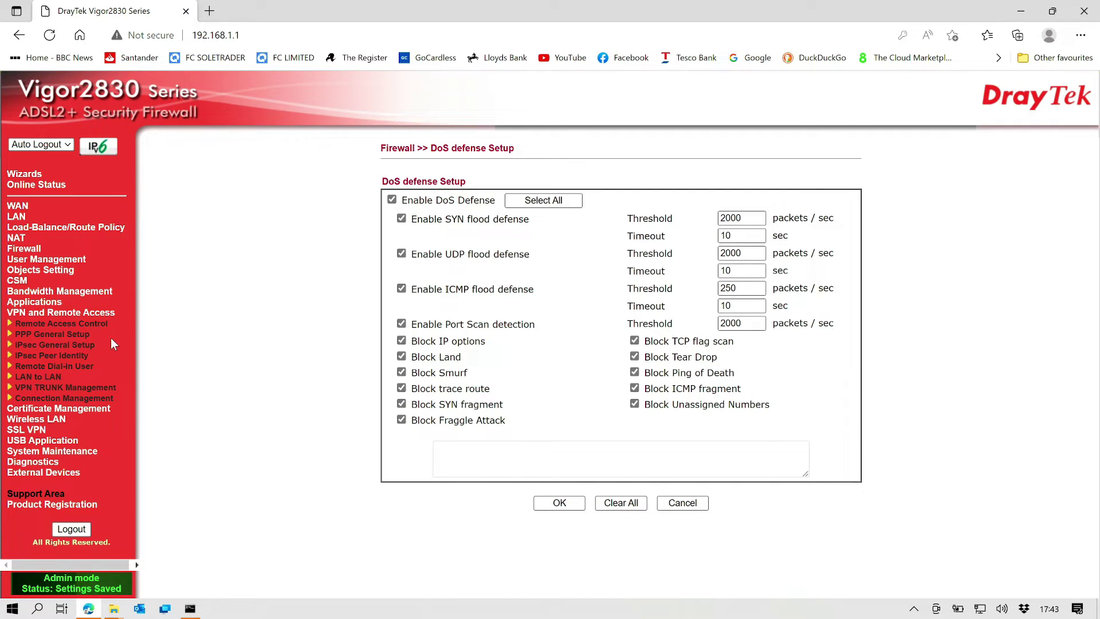
left_click(100, 326)
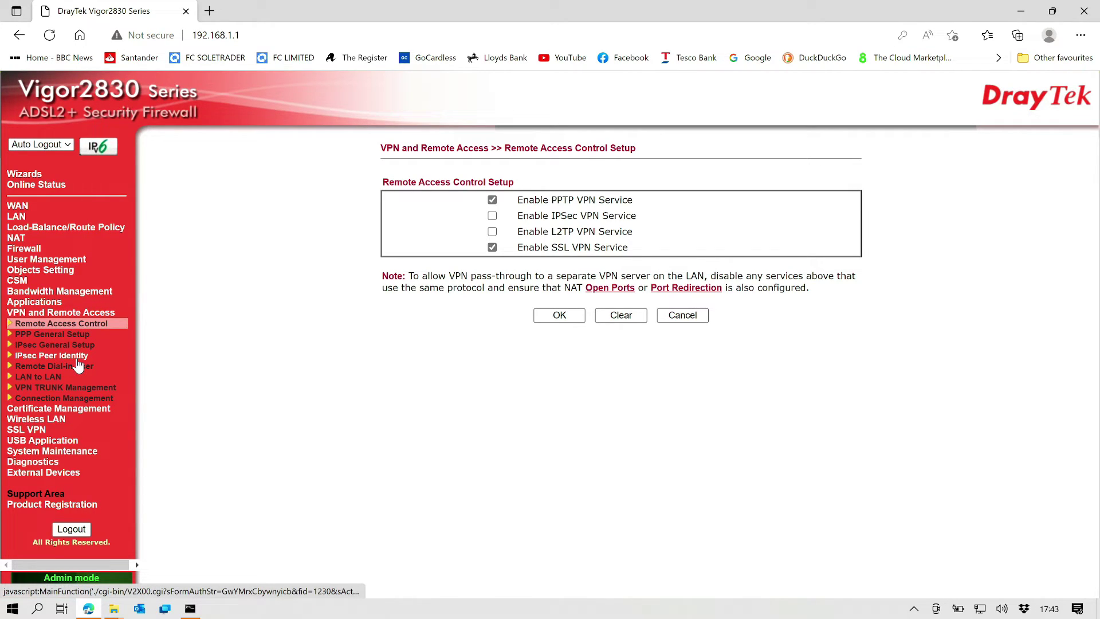
Step: Open Remote Dial-in User account 1 and tick Enable
left_click(40, 368)
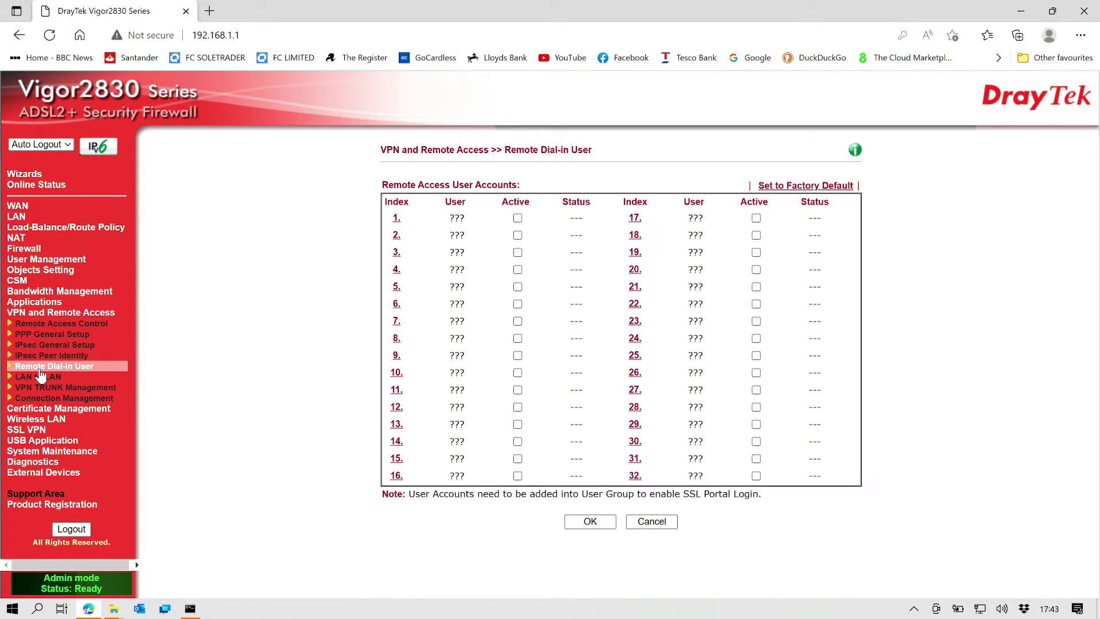
left_click(398, 220)
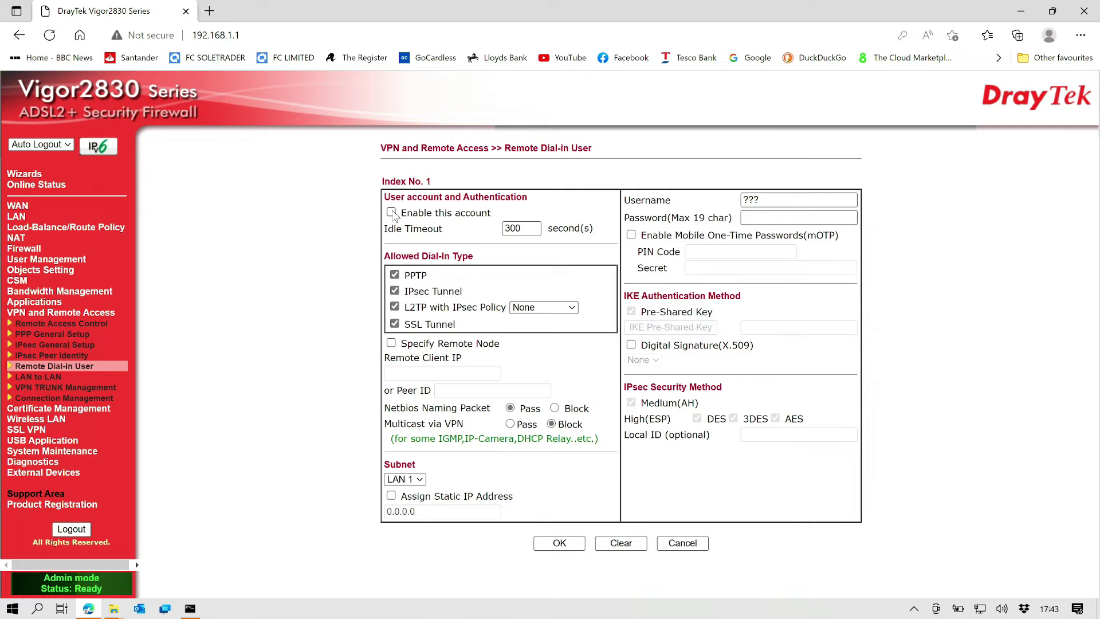
left_click(774, 196)
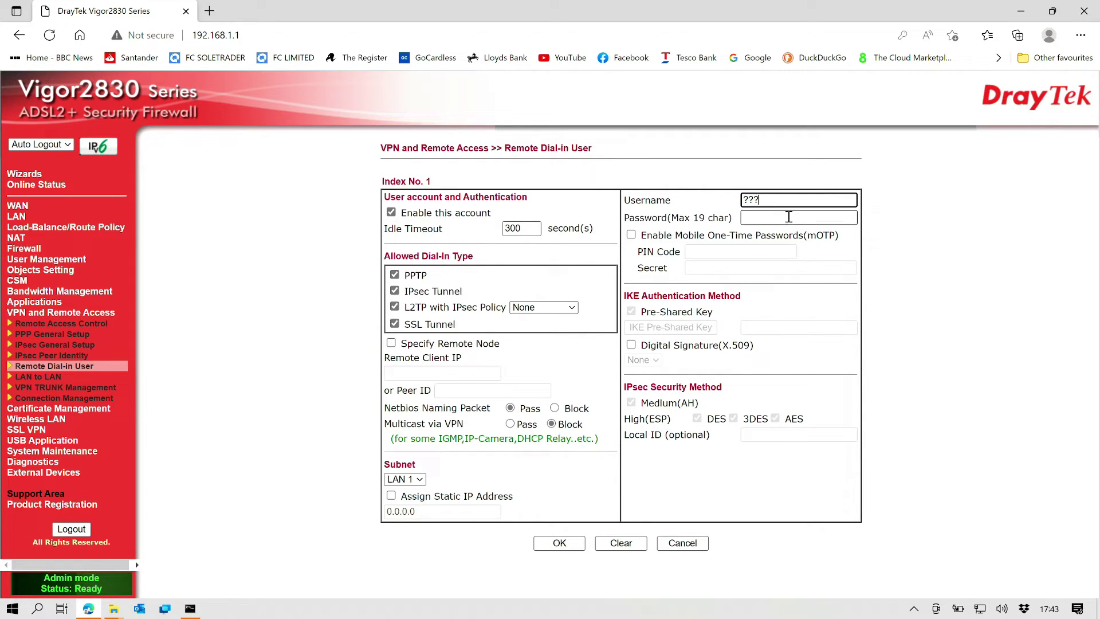
Step: Untick IPsec Tunnel and L2TP, check the subnet list keeping LAN 1, then cancel
left_click(395, 291)
left_click(395, 307)
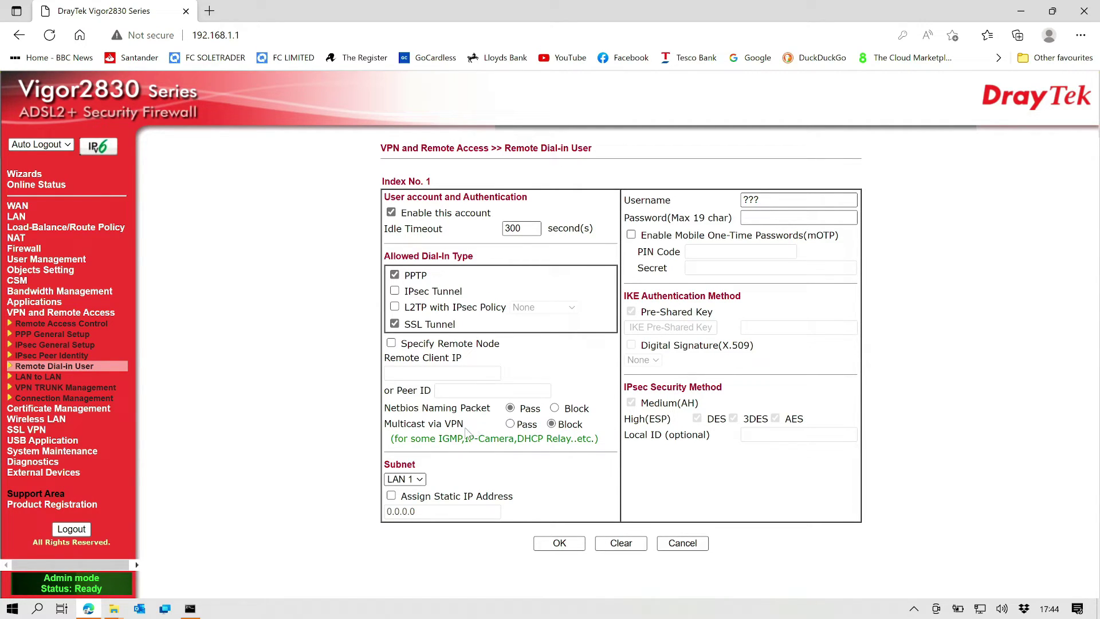
left_click(420, 480)
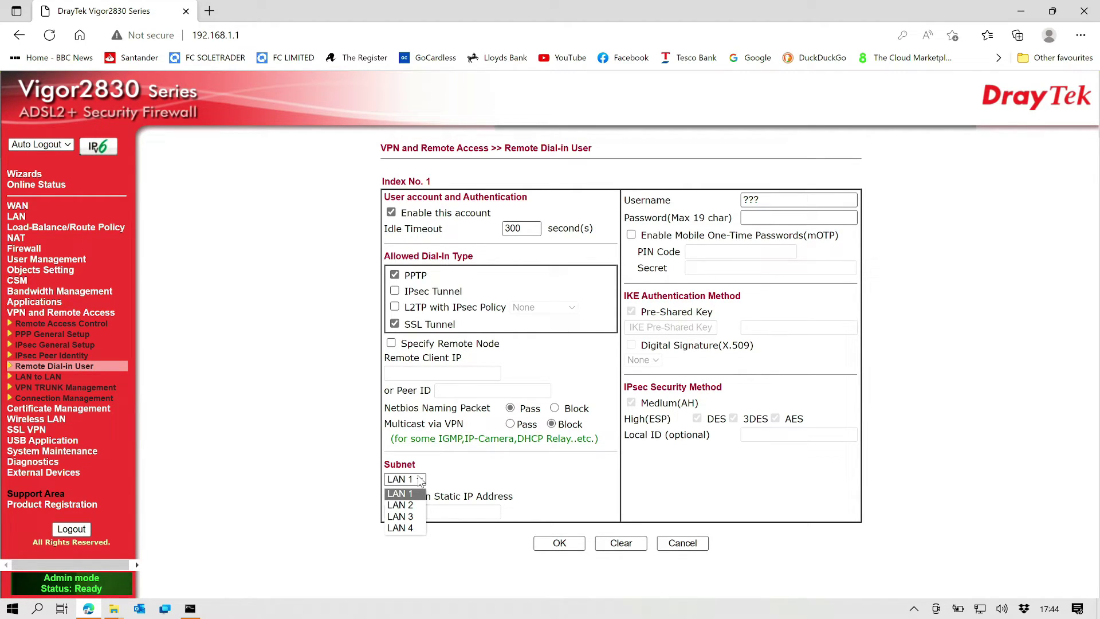
left_click(486, 459)
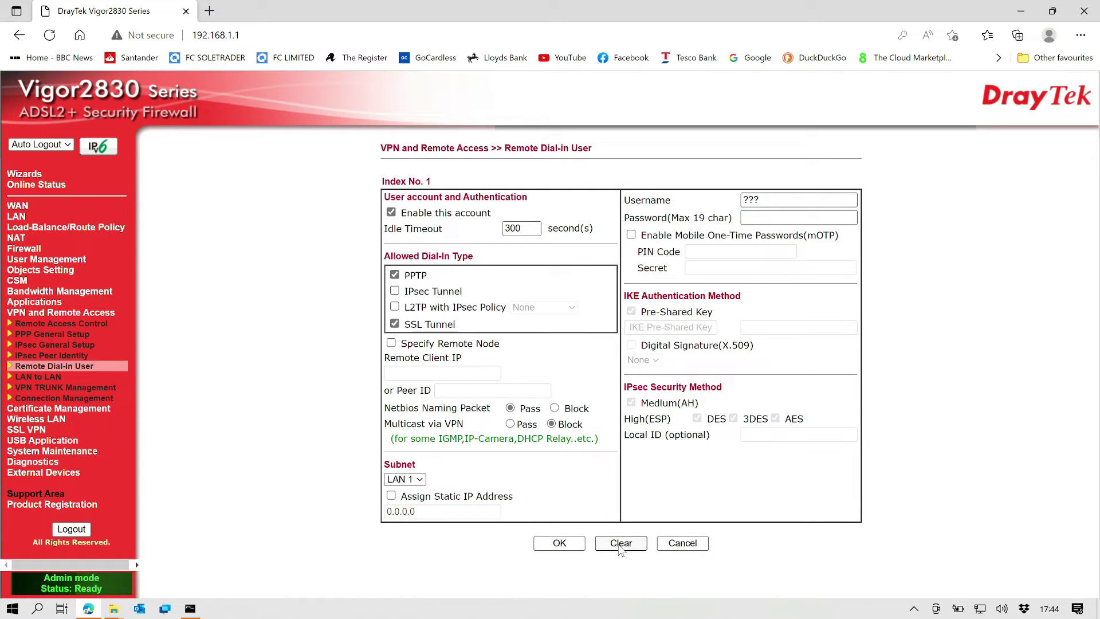
left_click(676, 545)
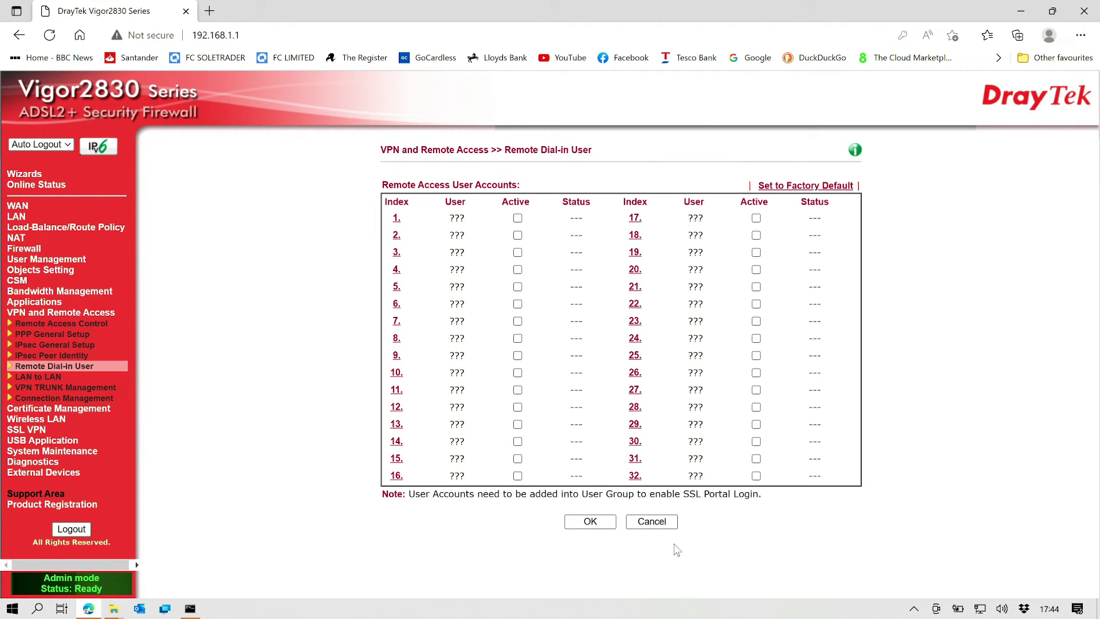
Step: Open System Maintenance > Admin Setting and enter the current admin password
left_click(66, 451)
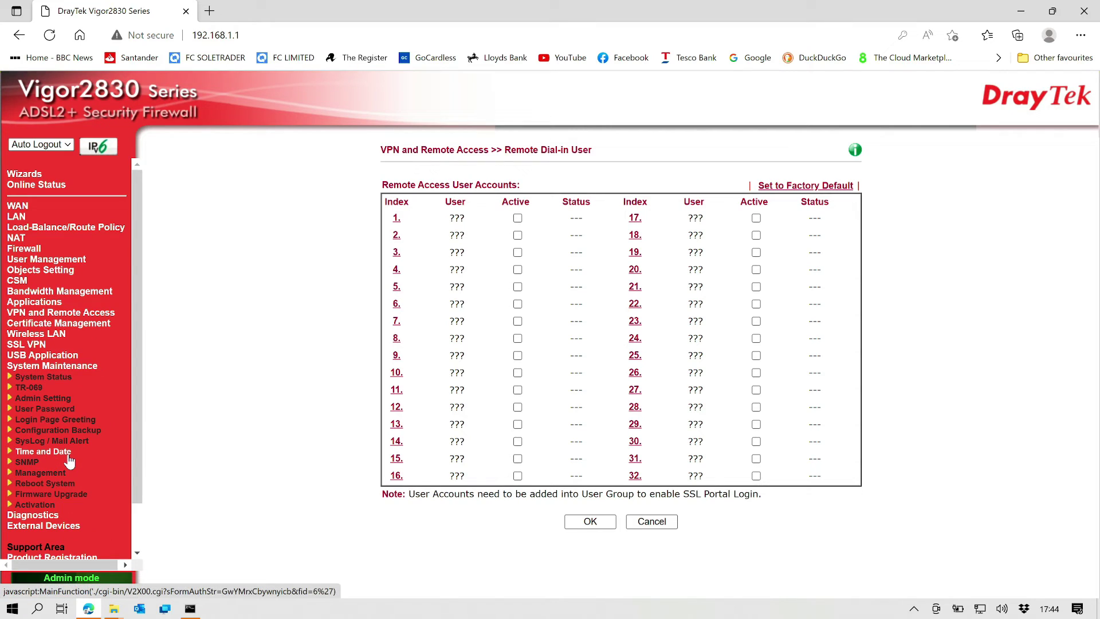
left_click(66, 401)
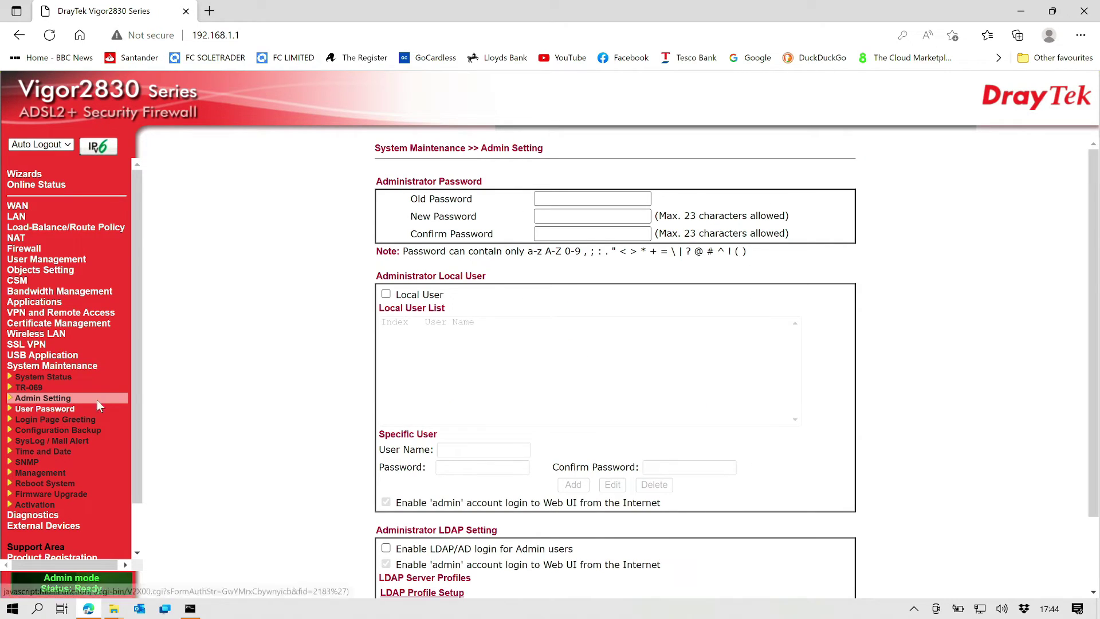
left_click(559, 202)
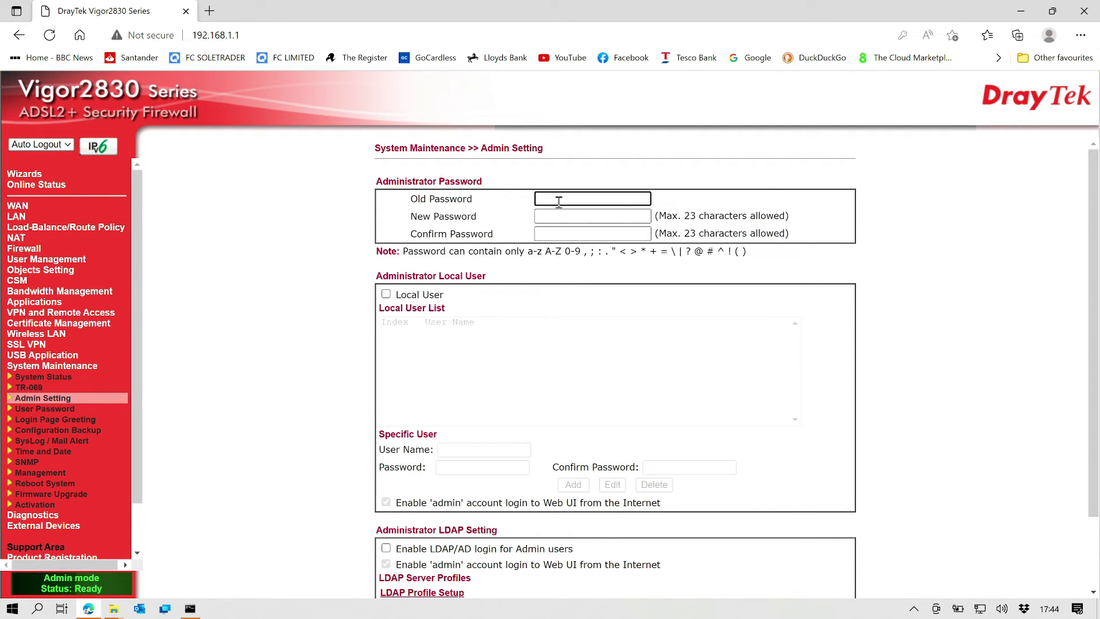
type("•••••")
key("Tab")
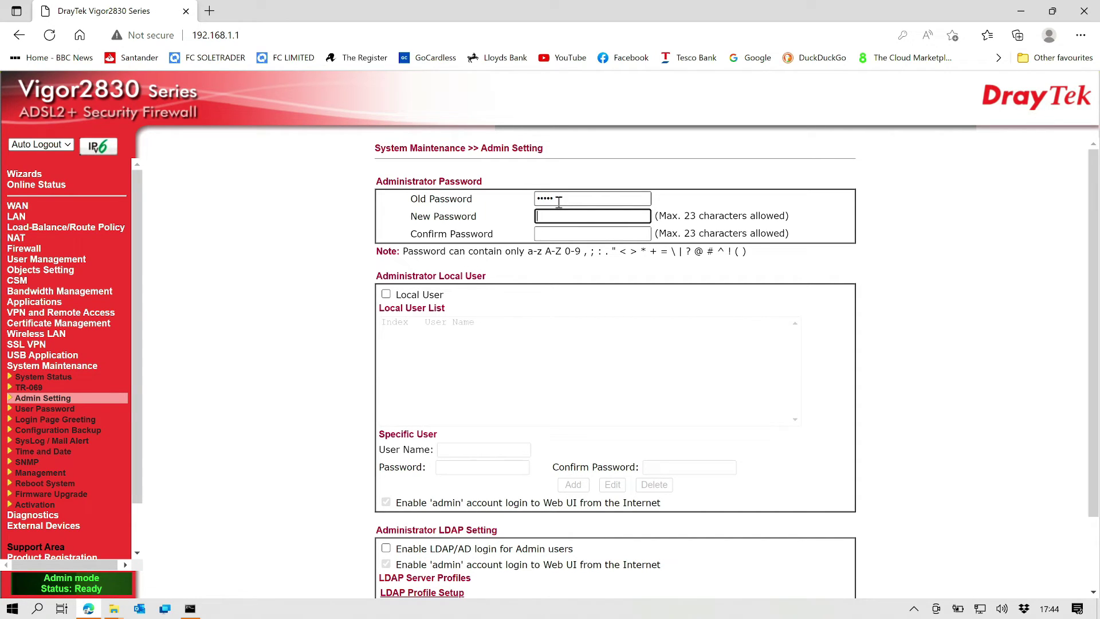
key("Tab")
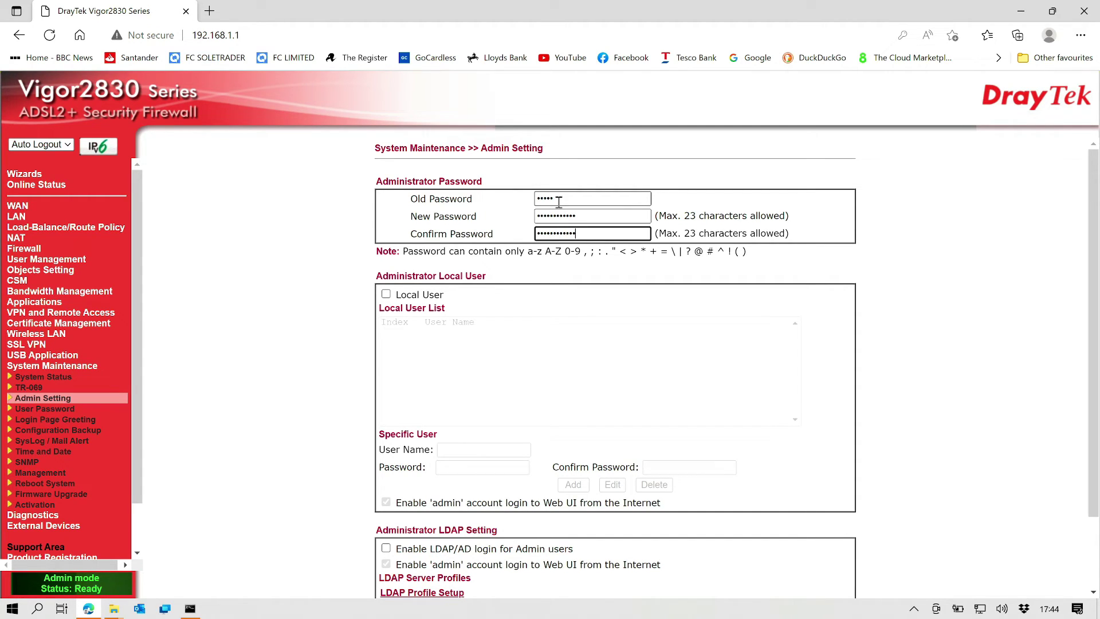
scroll(496, 409, "down", 2)
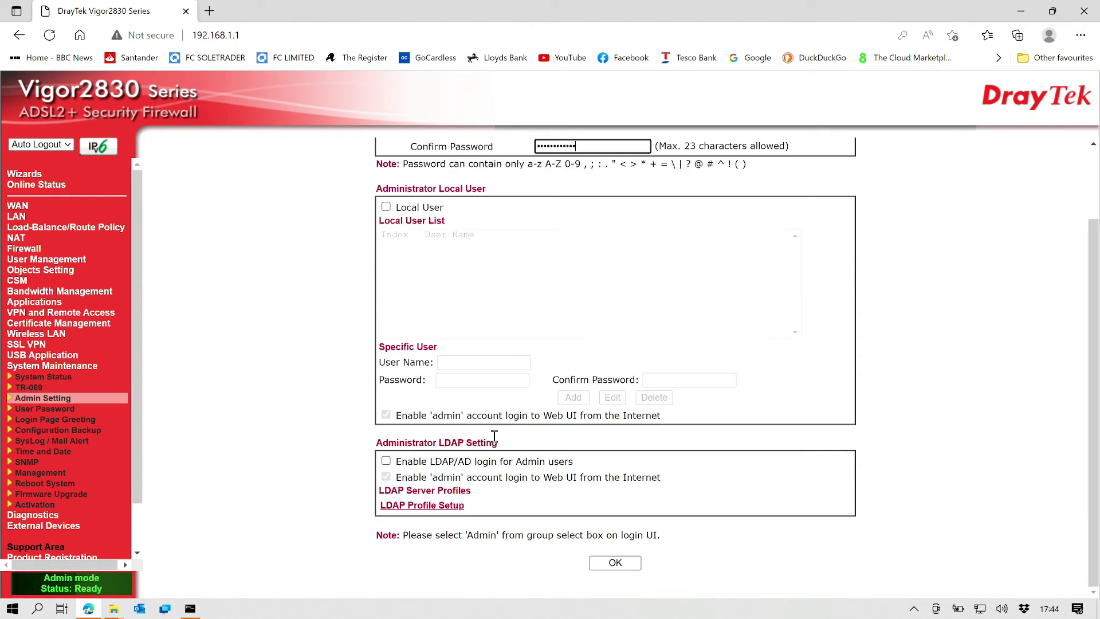
scroll(588, 273, "up", 2)
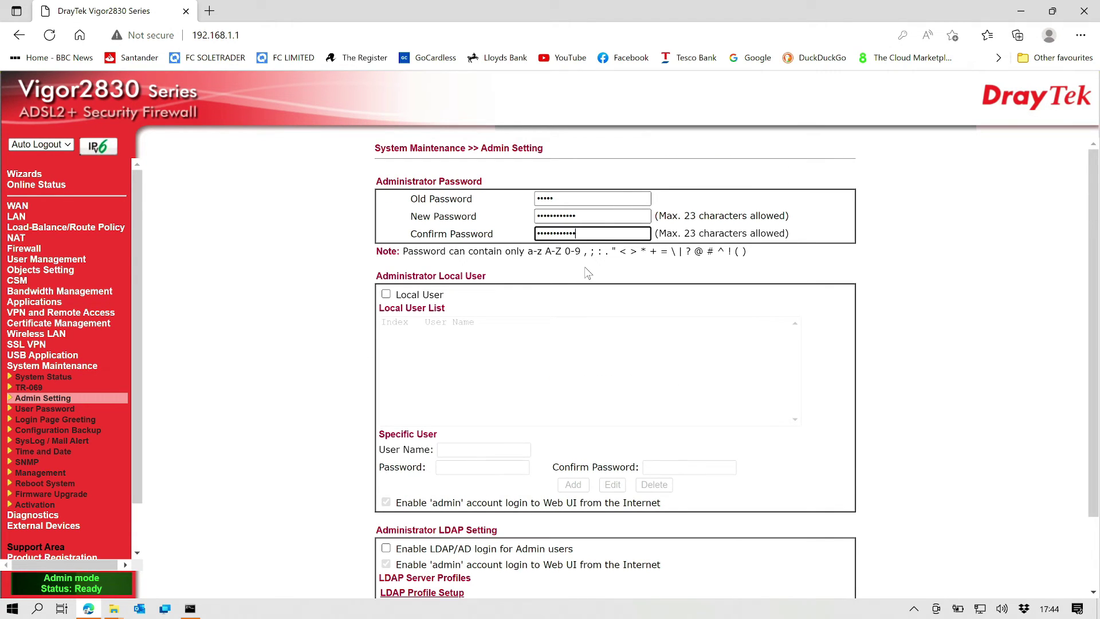
Step: Clear the new, confirm and old password fields without saving
double_click(589, 216)
key("BackSpace")
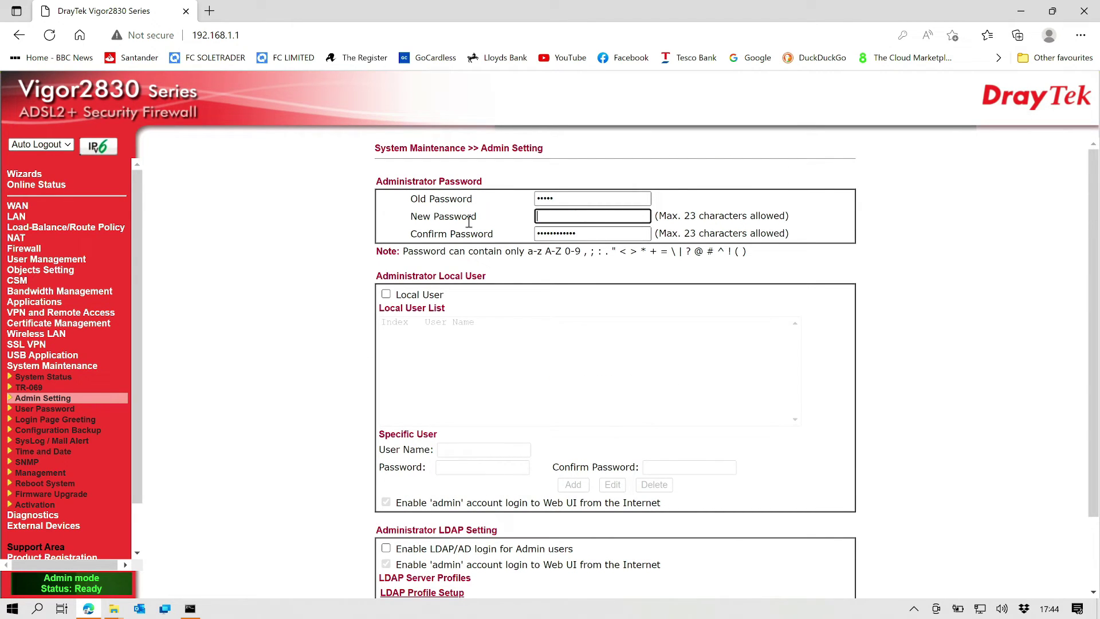
key("Tab")
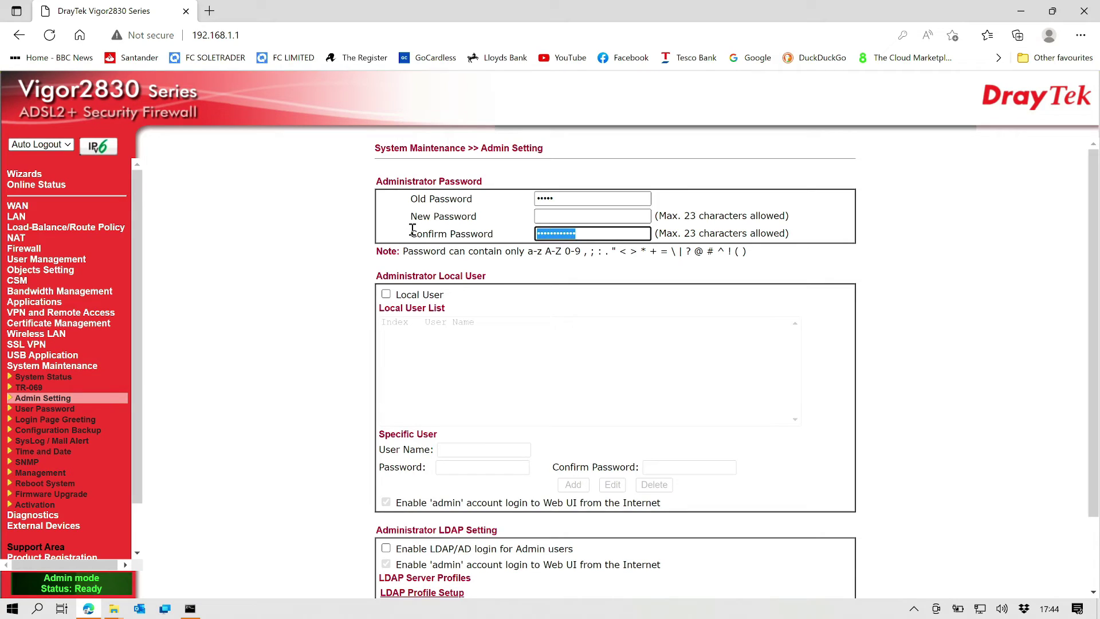
key("BackSpace")
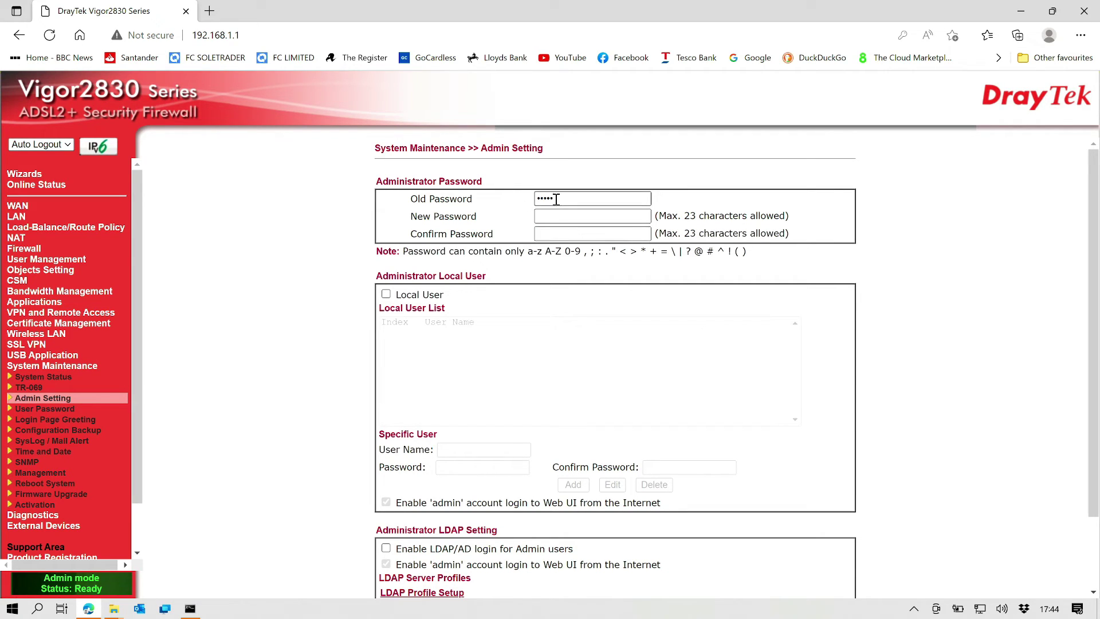
left_click_drag(555, 198, 486, 196)
key("BackSpace")
scroll(215, 306, "down", 2)
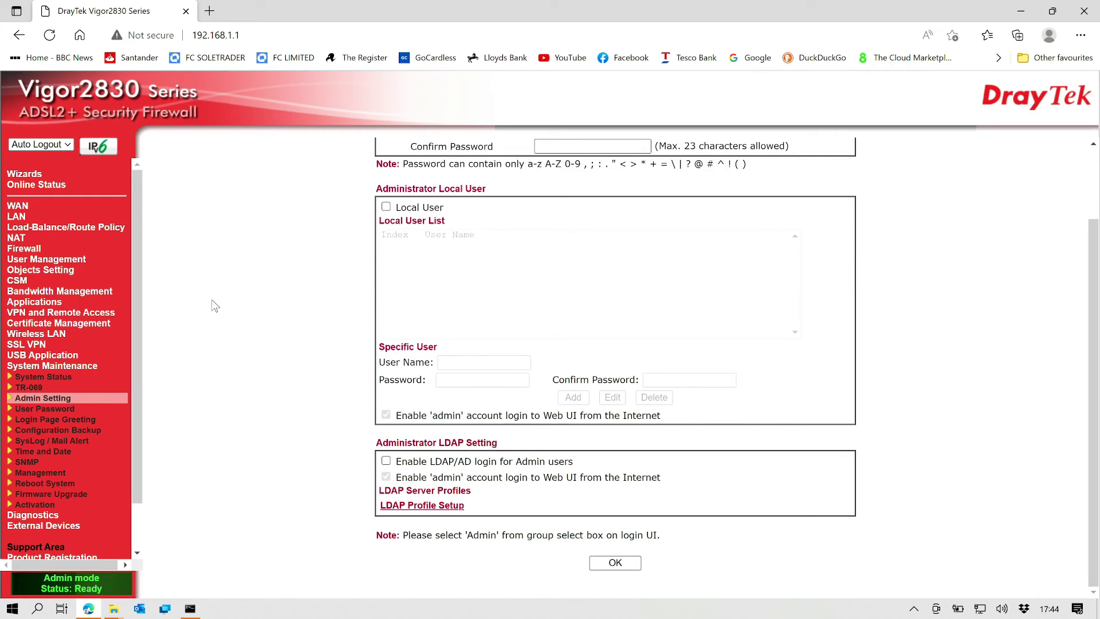